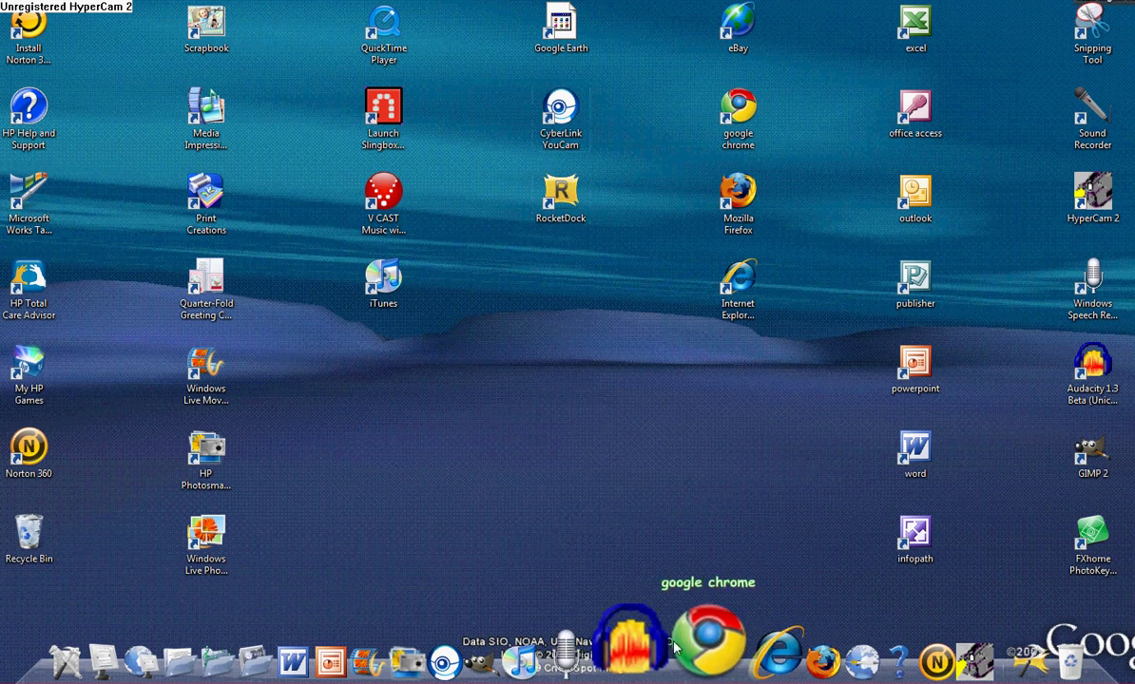
Launch Chrome from the dock, load rocketdock.com and skim the page.
left_click(674, 646)
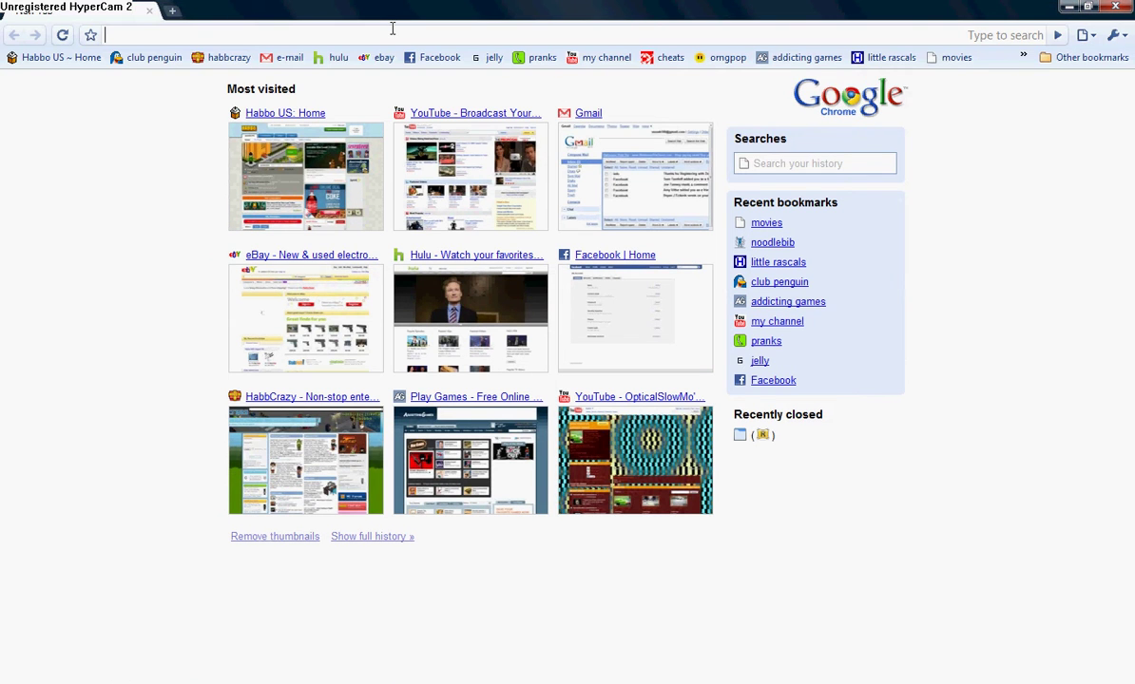
type("ro")
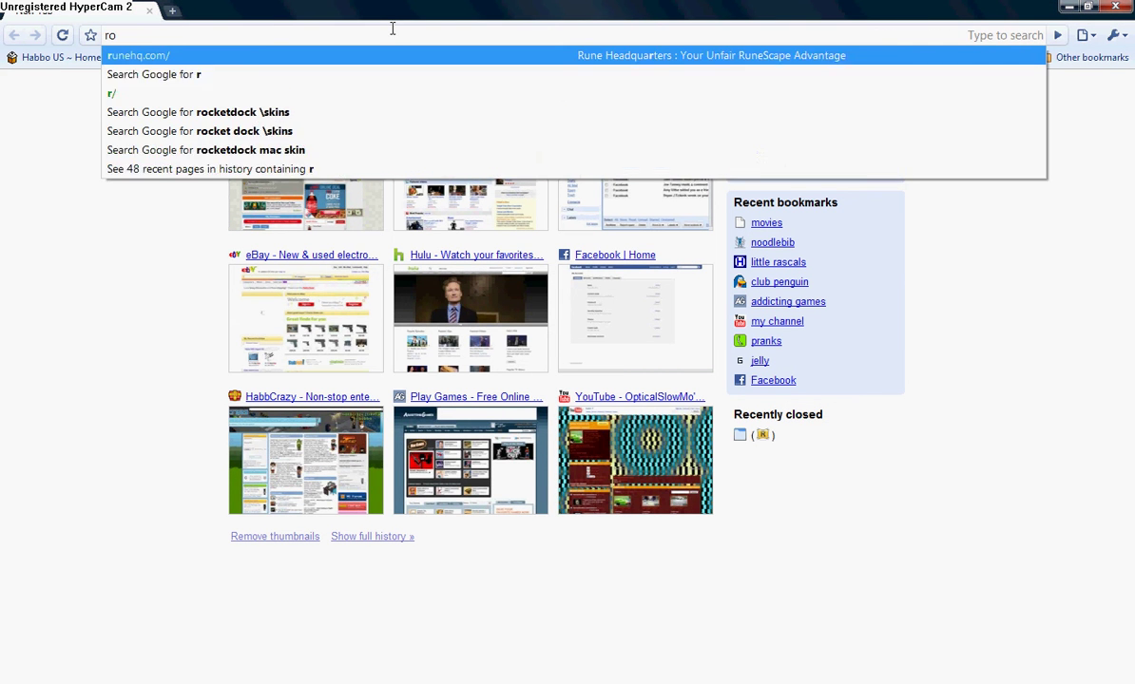
type("cketdock")
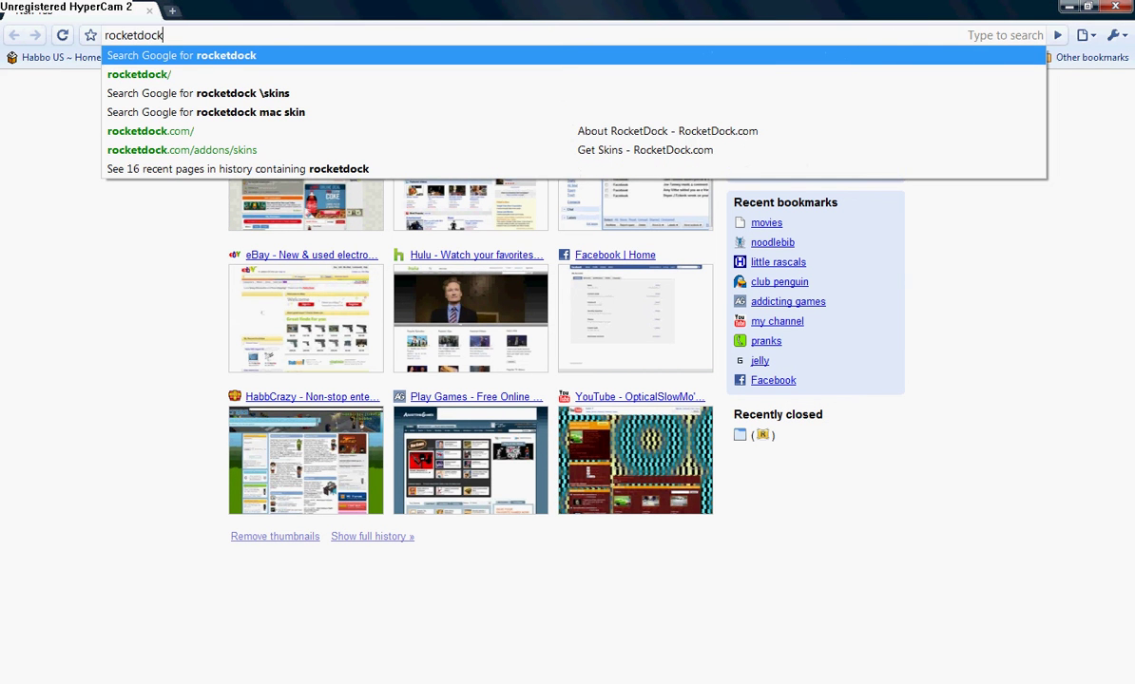
type(".com")
key("Return")
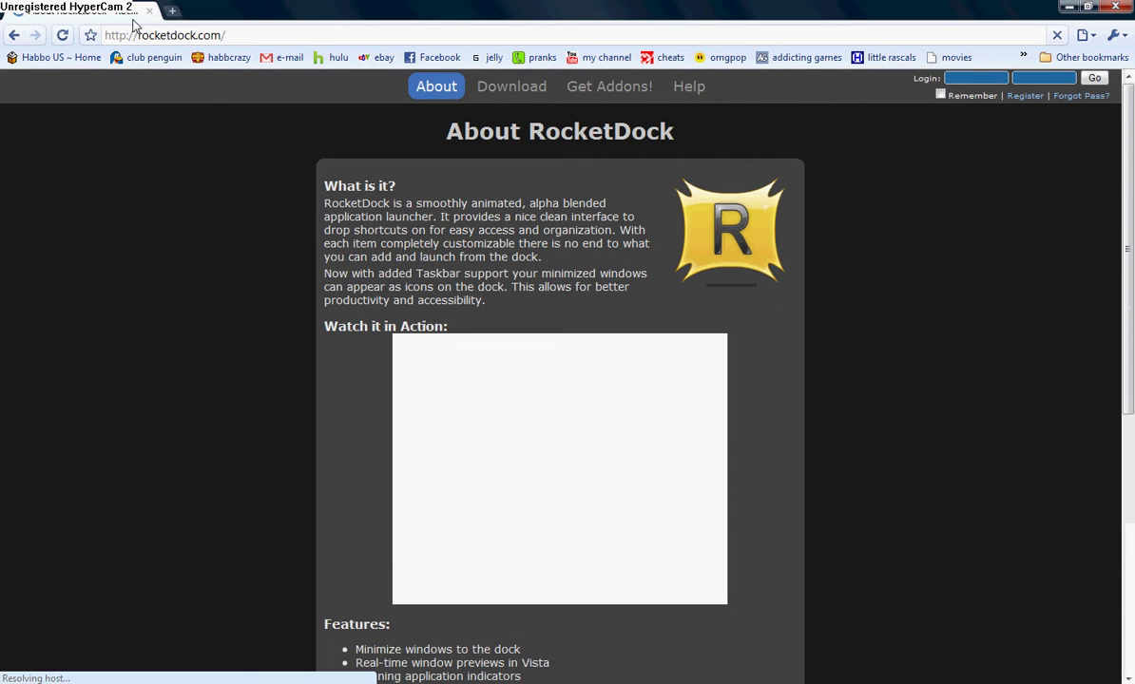
scroll(806, 284, "down", 3)
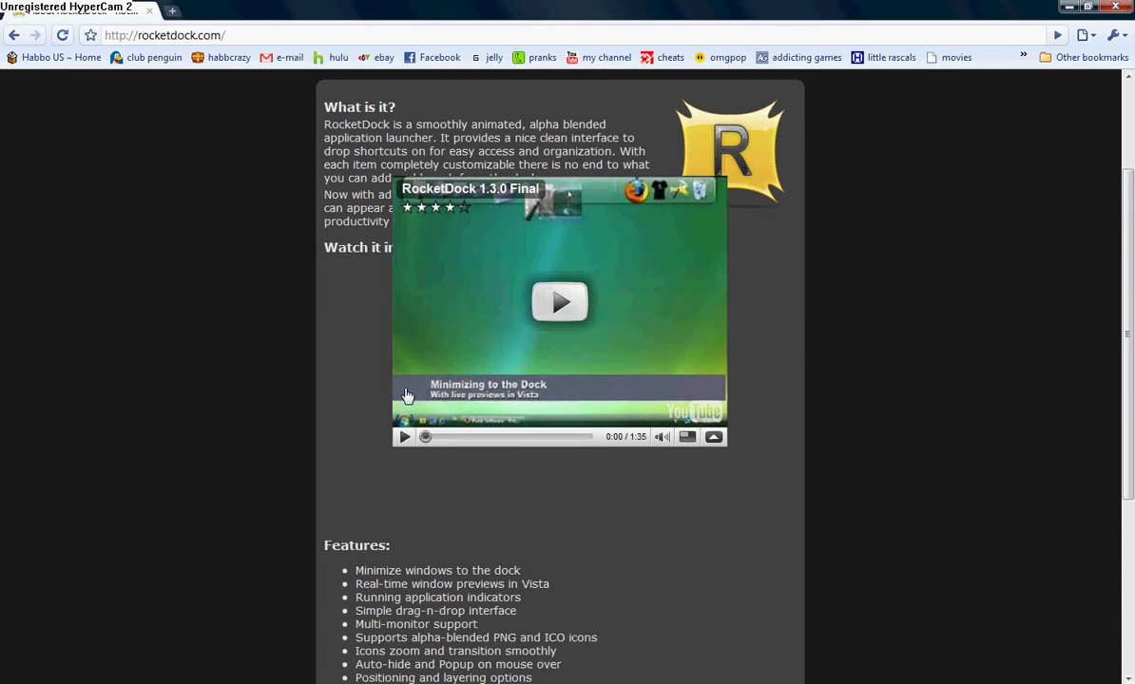
scroll(570, 286, "down", 3)
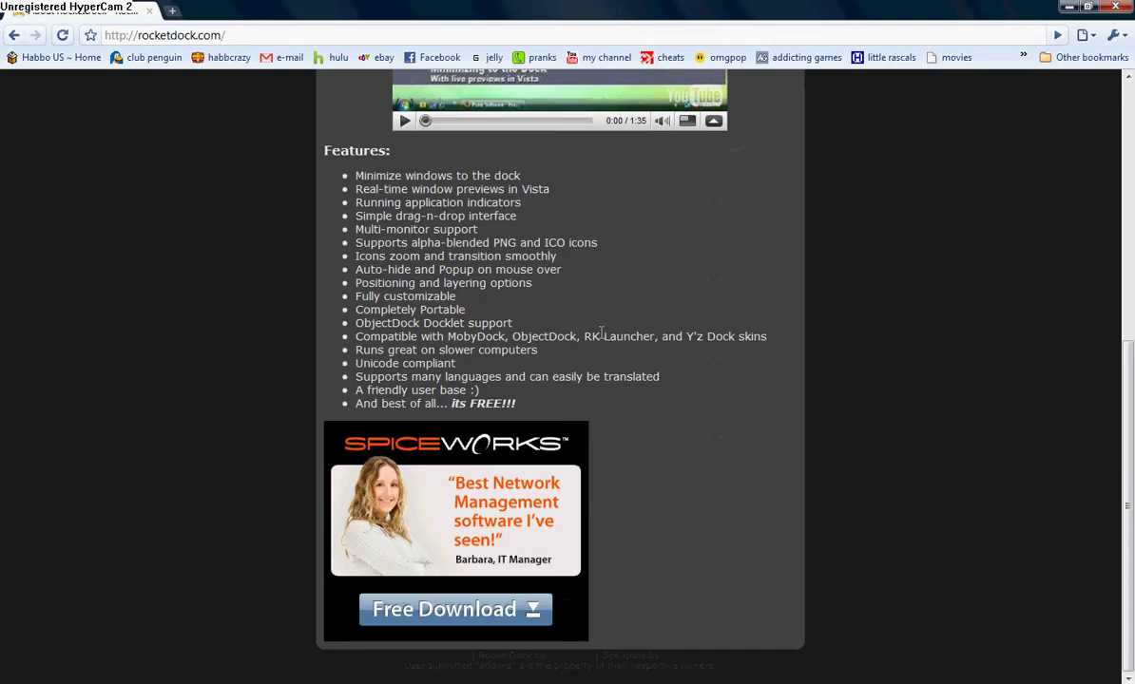
scroll(356, 299, "up", 6)
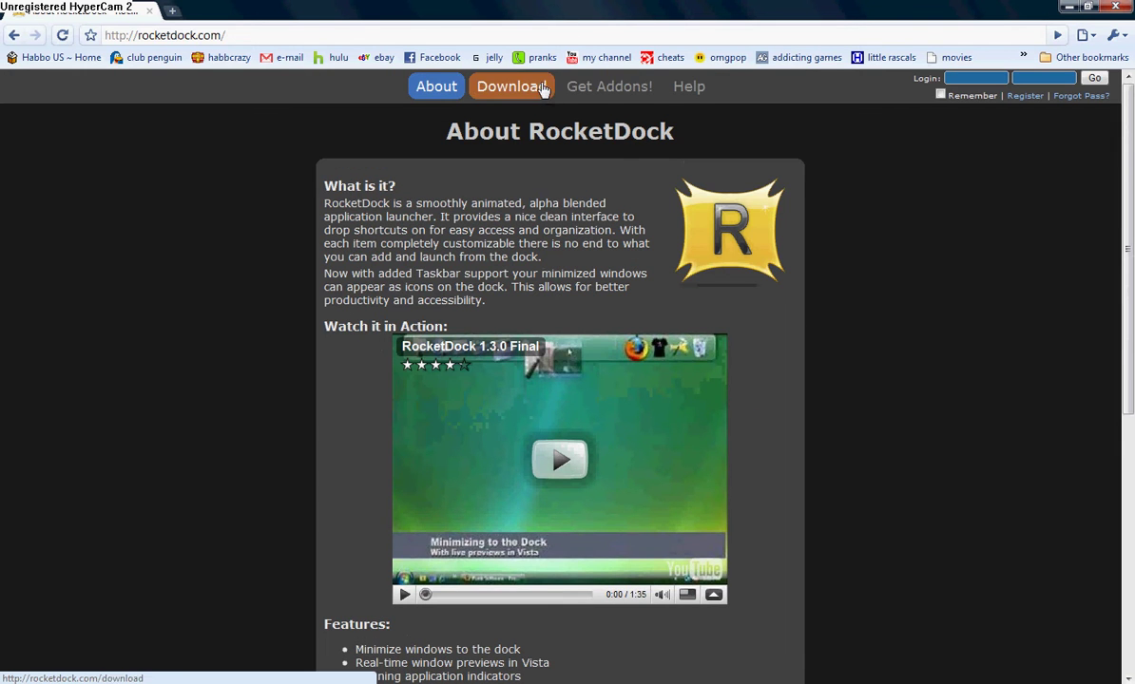
Filter the addons gallery to skins and page through to listing page 3.
left_click(643, 95)
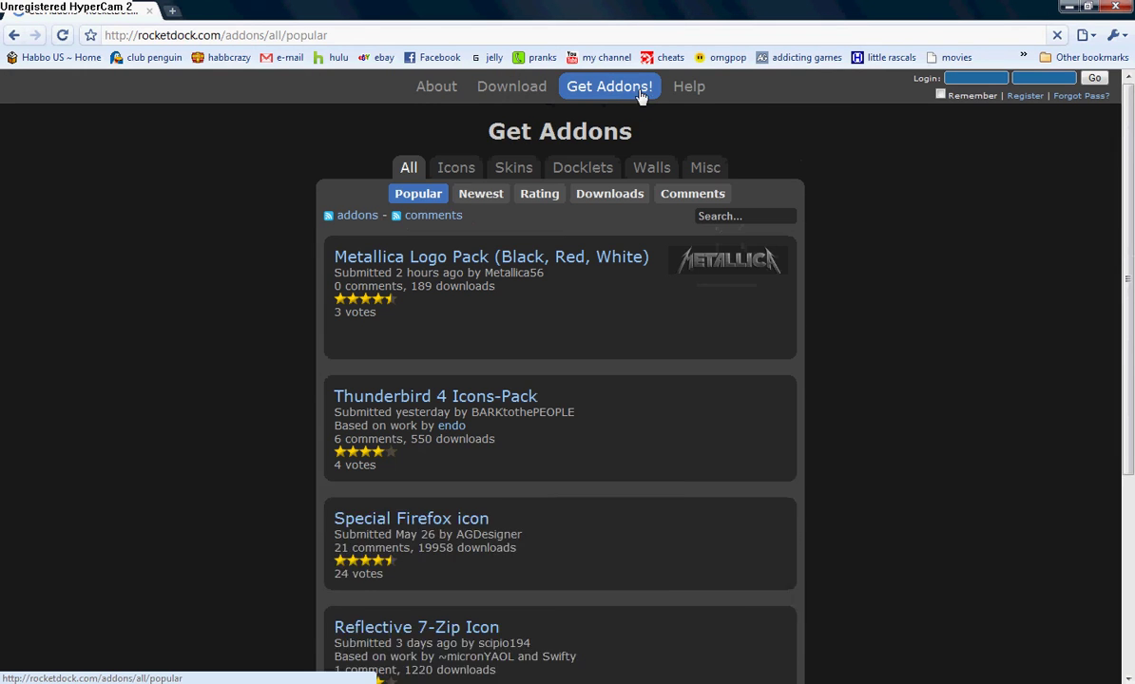
left_click(525, 169)
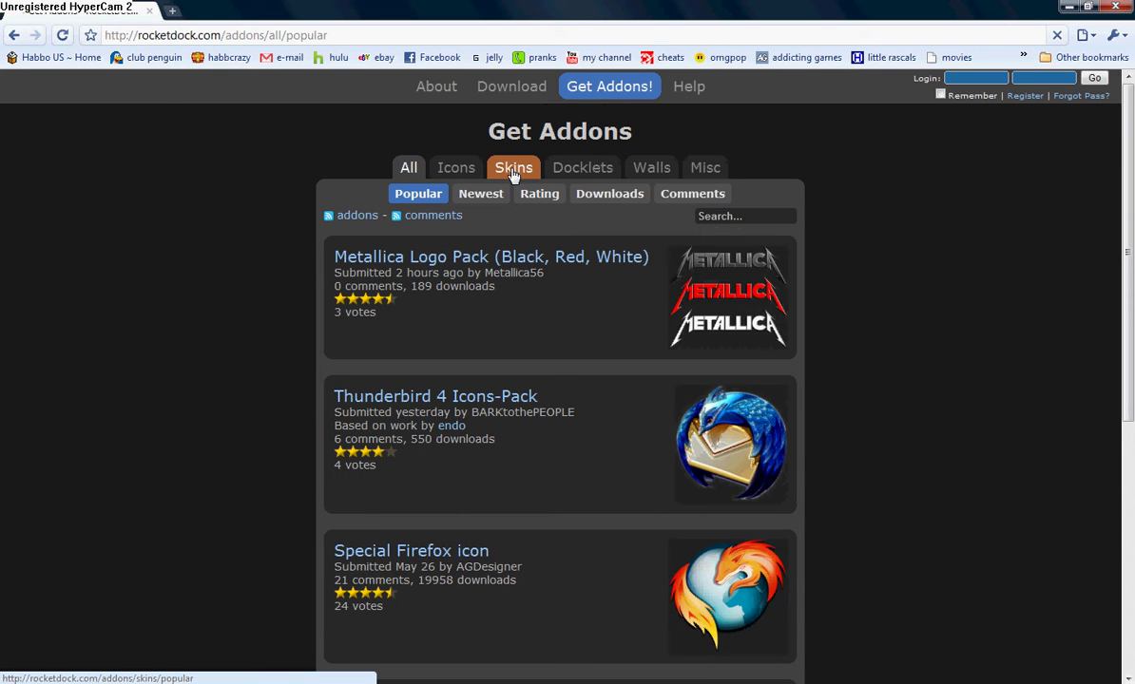
scroll(618, 254, "down", 1)
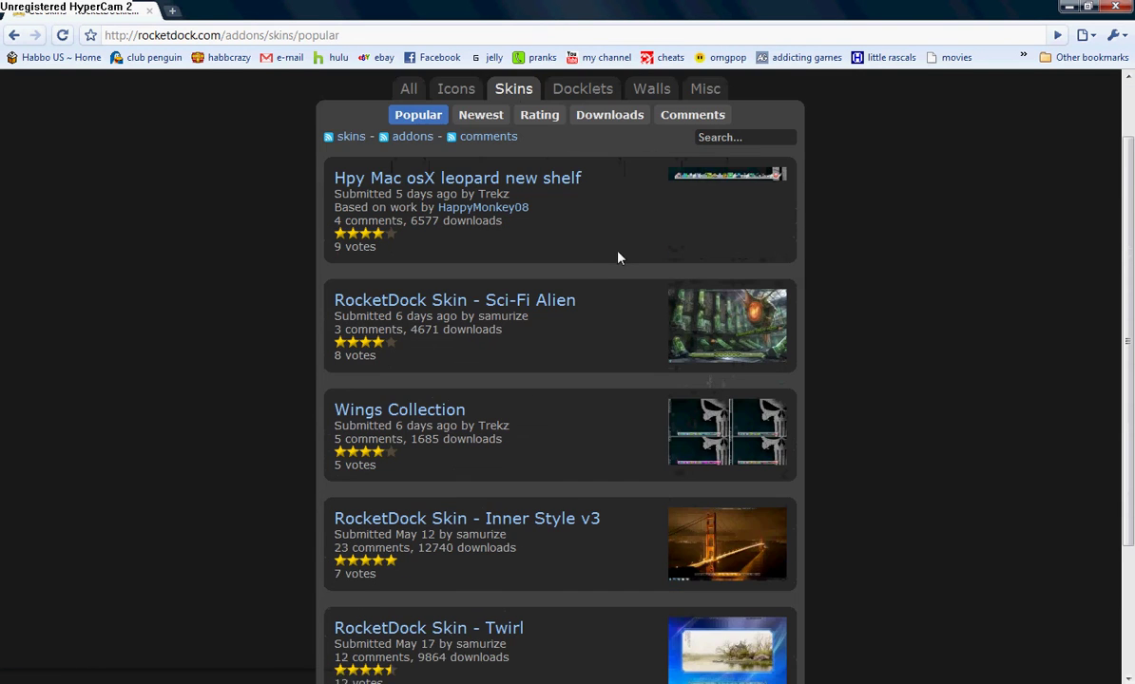
scroll(618, 254, "down", 2)
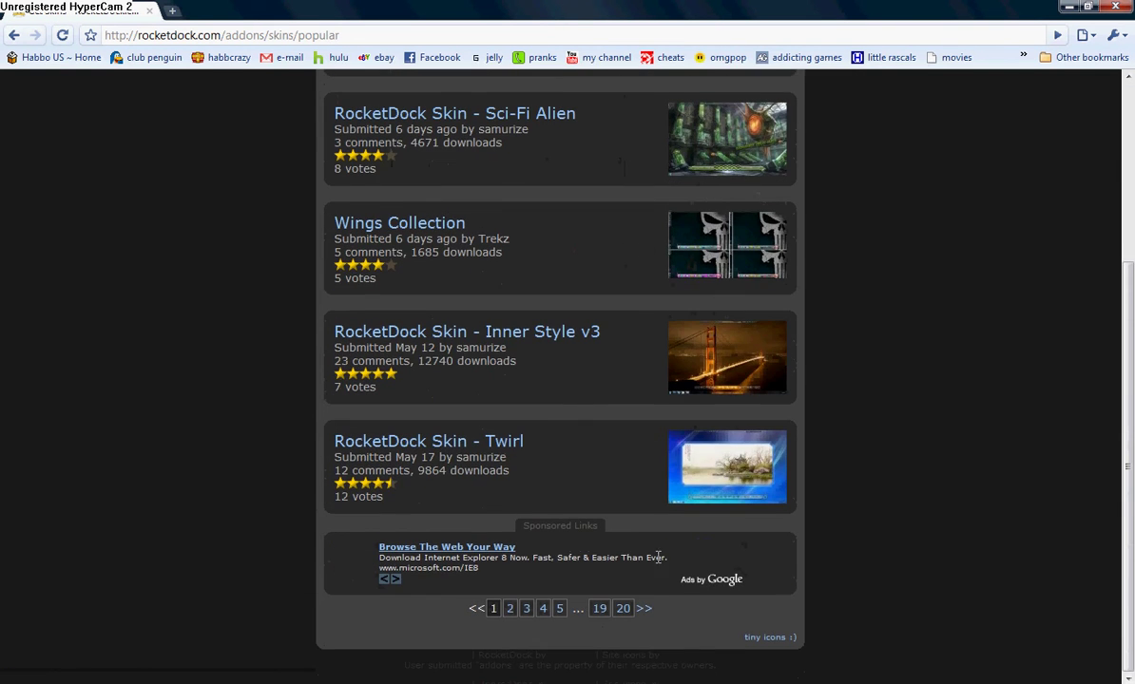
left_click(511, 610)
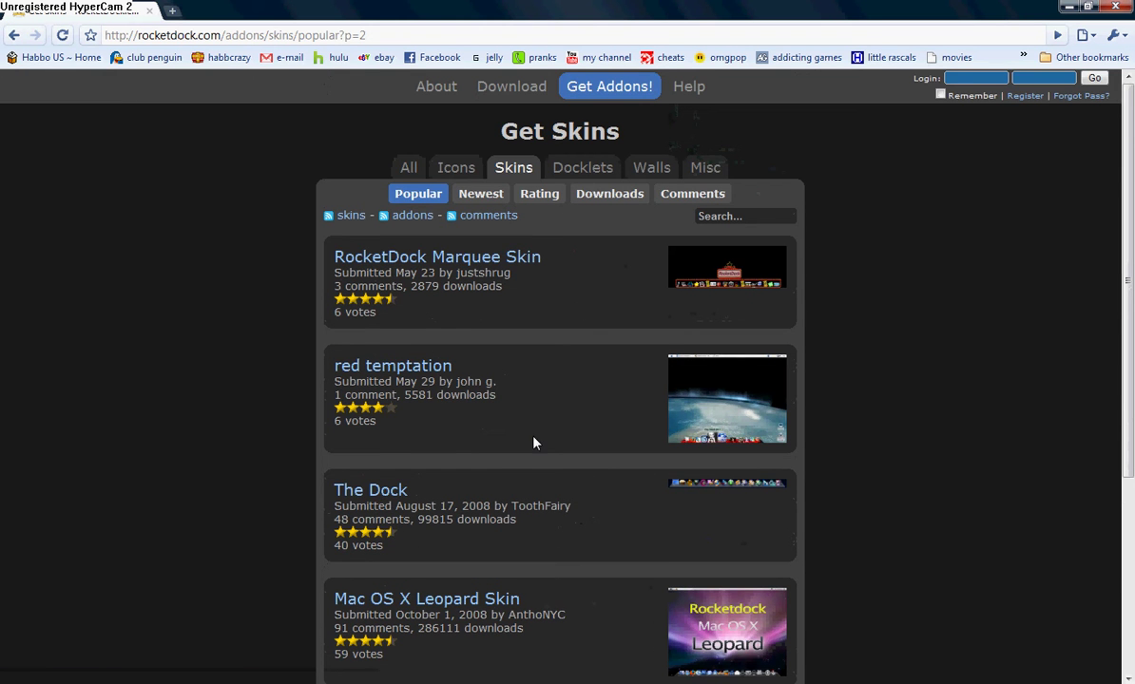
scroll(496, 426, "down", 1)
scroll(499, 330, "down", 1)
scroll(501, 304, "down", 1)
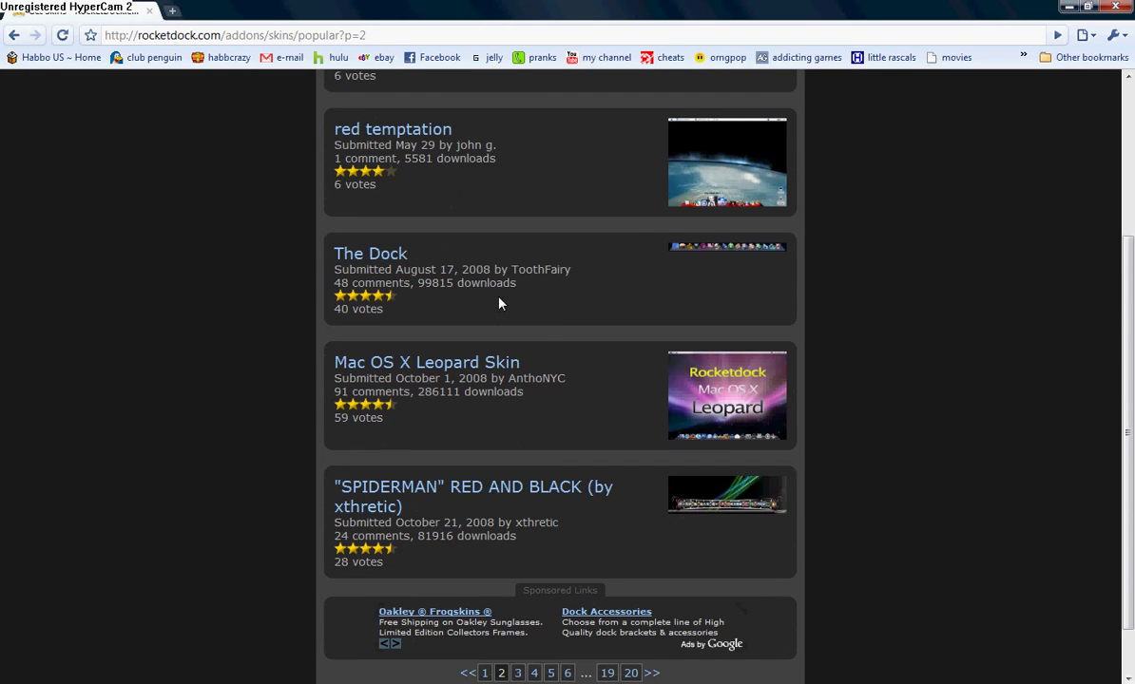
left_click(518, 673)
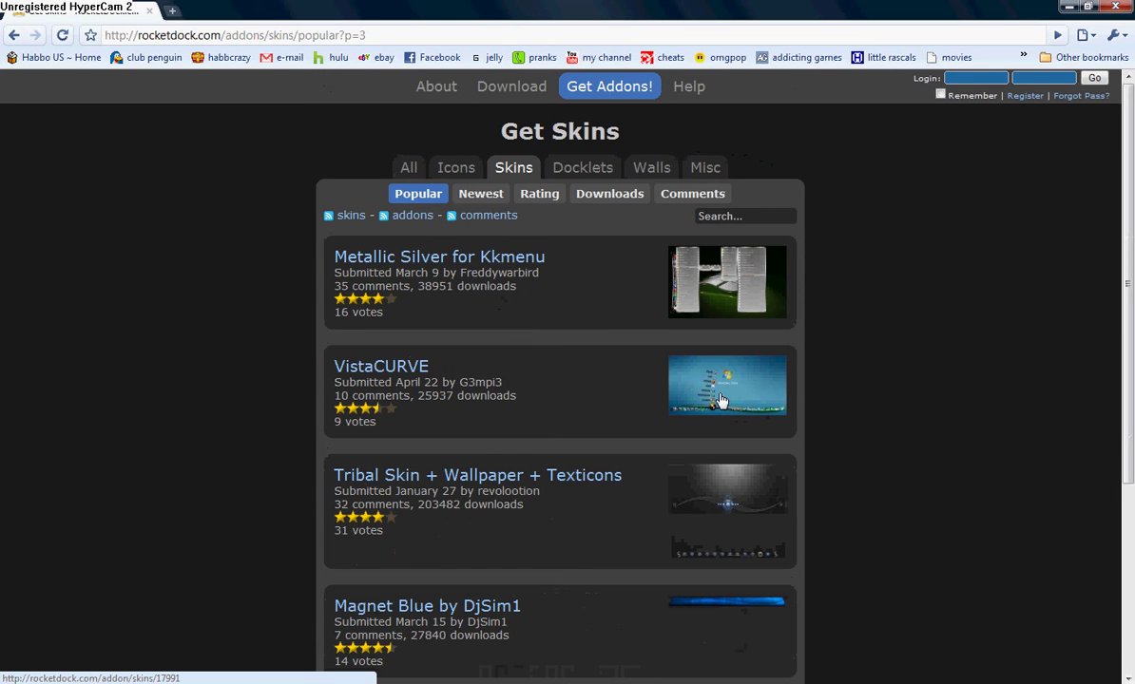
Download VistaCURVE.zip from the VistaCURVE skin's page.
left_click(381, 370)
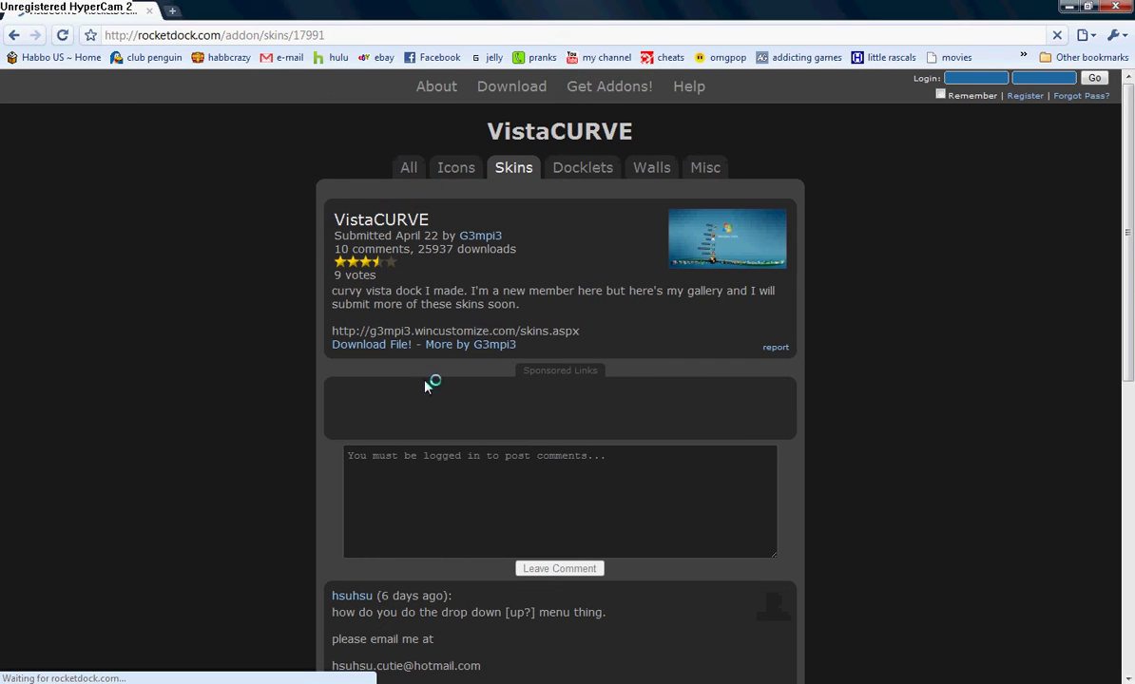
left_click(354, 347)
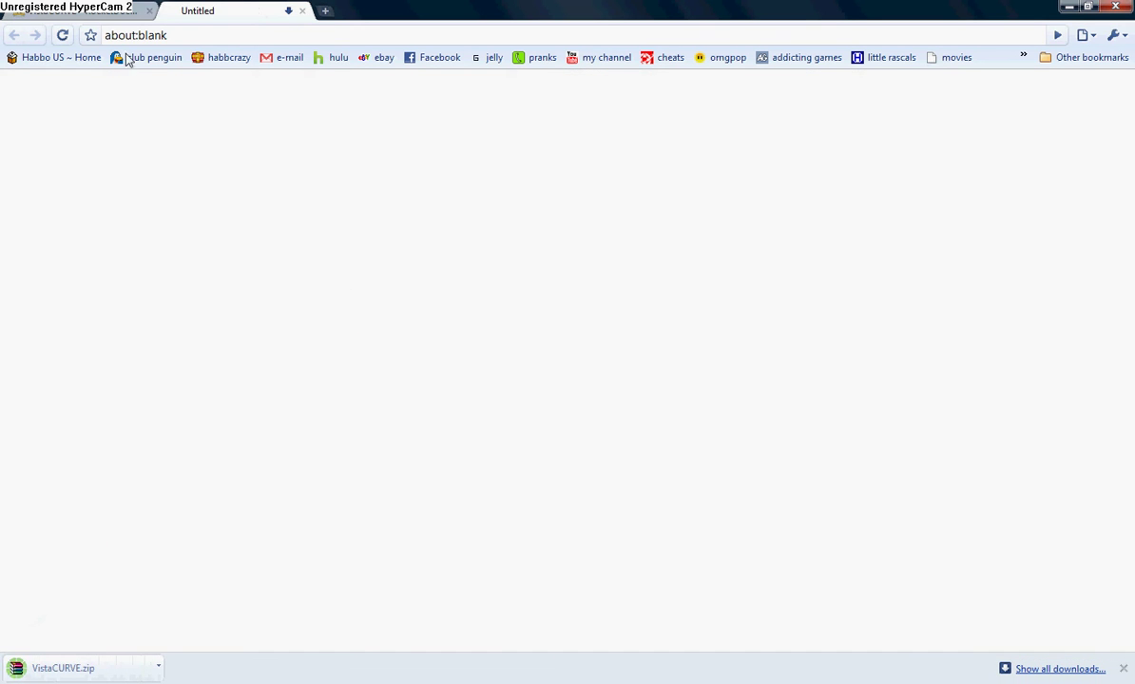
left_click(142, 12)
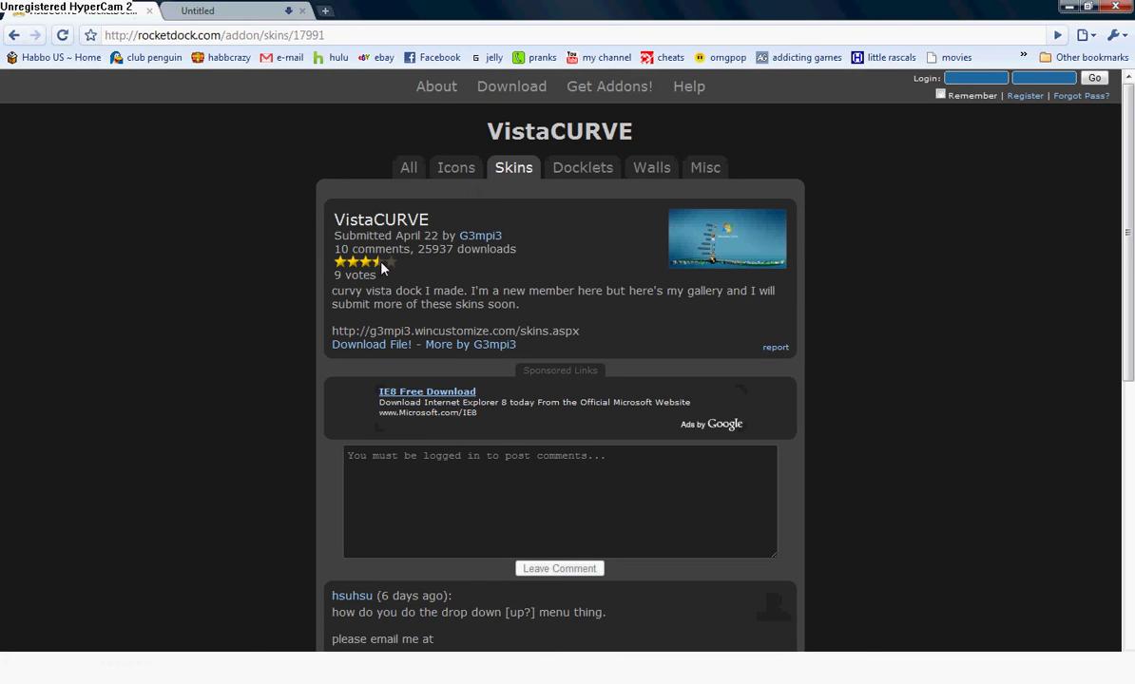
Read the skin's comments, then check the finished download in the Untitled tab.
scroll(451, 467, "down", 1)
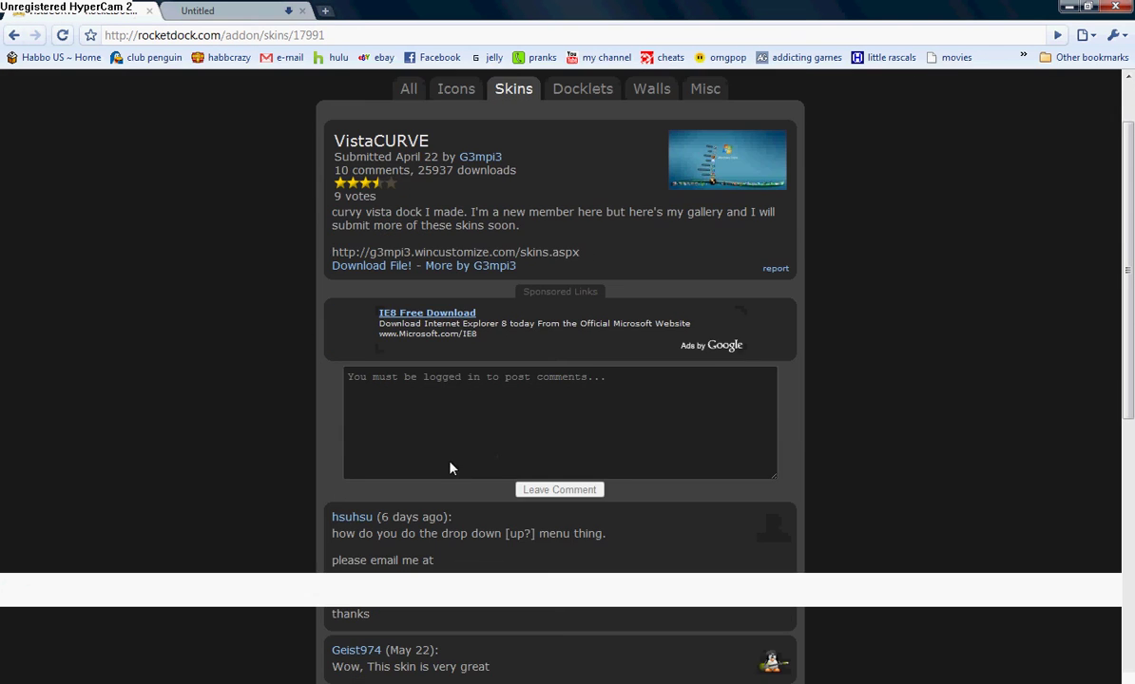
scroll(405, 528, "down", 2)
scroll(392, 495, "down", 1)
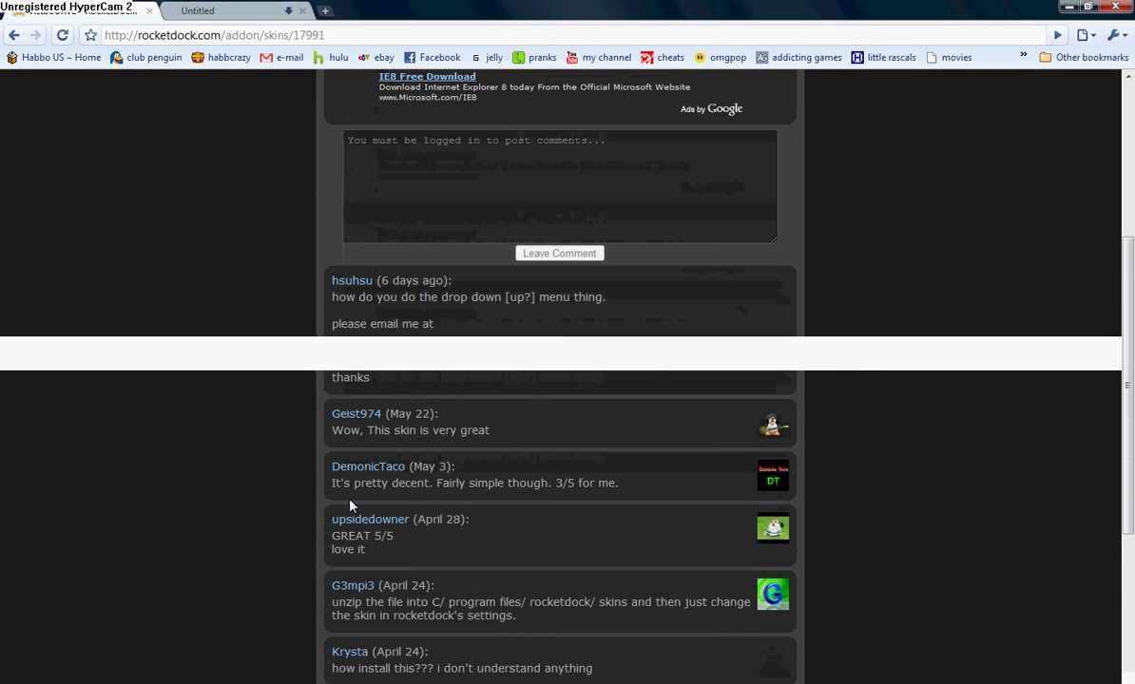
scroll(349, 505, "down", 1)
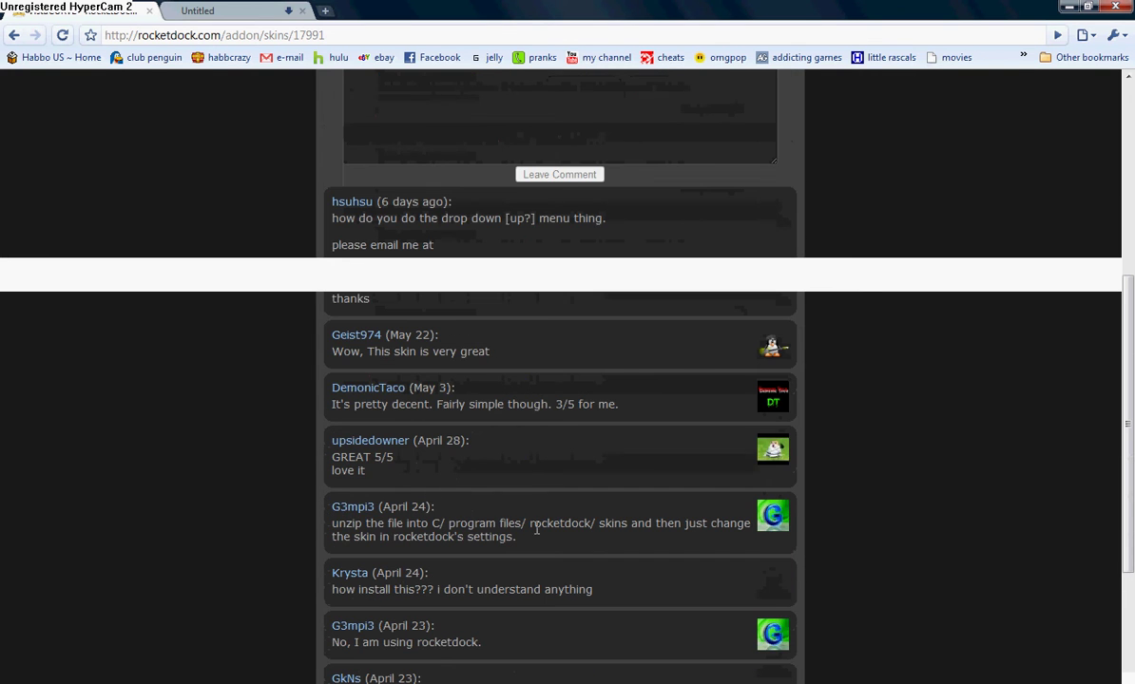
scroll(48, 263, "up", 3)
scroll(48, 263, "up", 2)
left_click(215, 11)
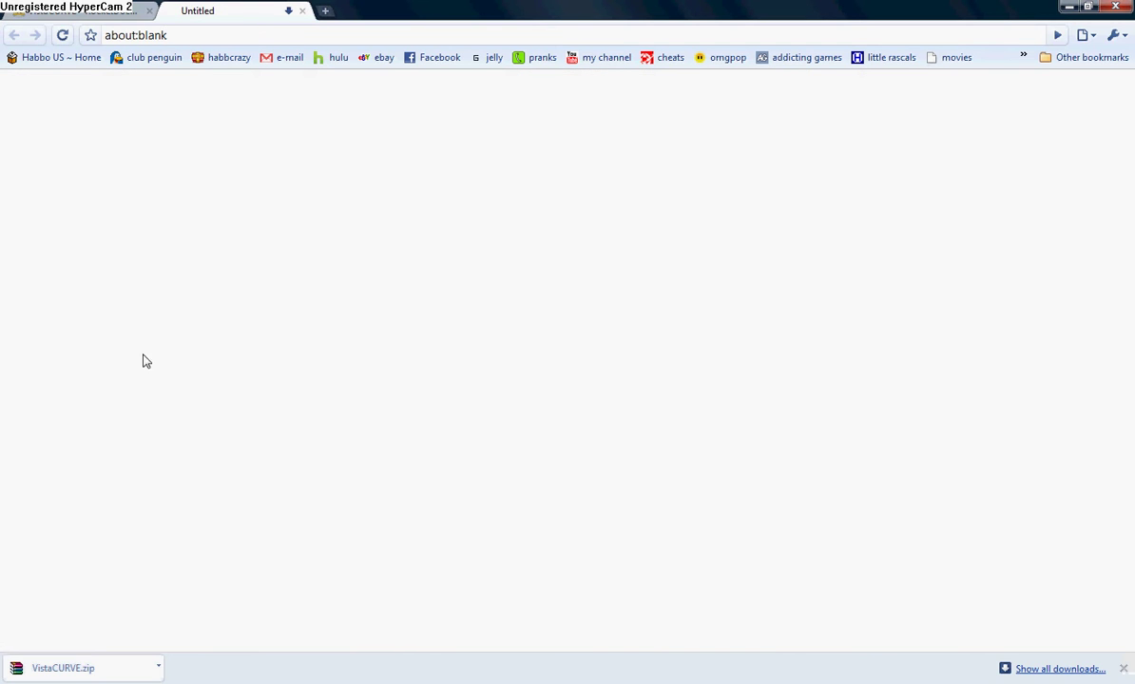
left_click_drag(76, 674, 162, 558)
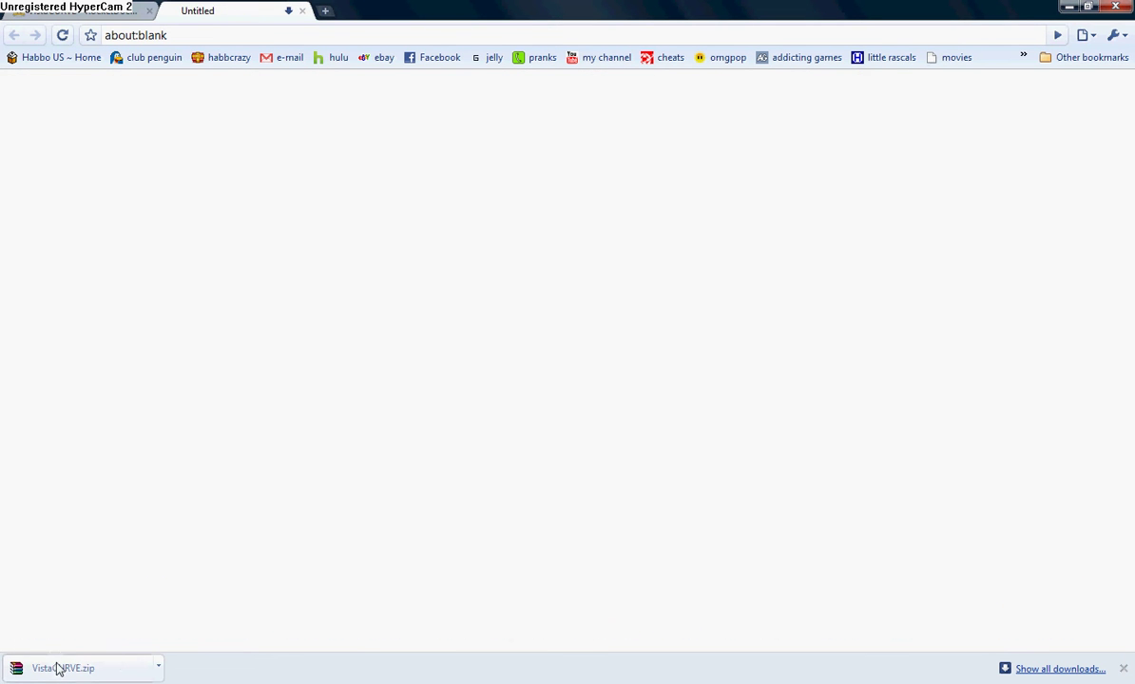
Open VistaCURVE.zip, select its VistaCurve folder and bring up Extract To options.
left_click(56, 667)
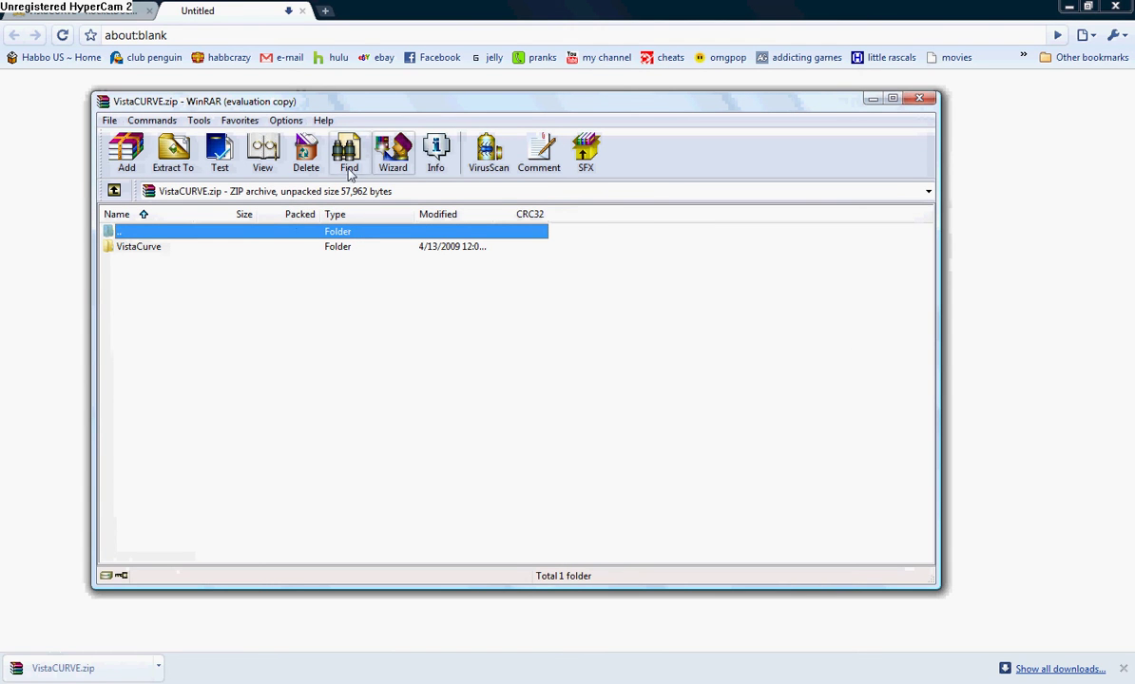
left_click(522, 265)
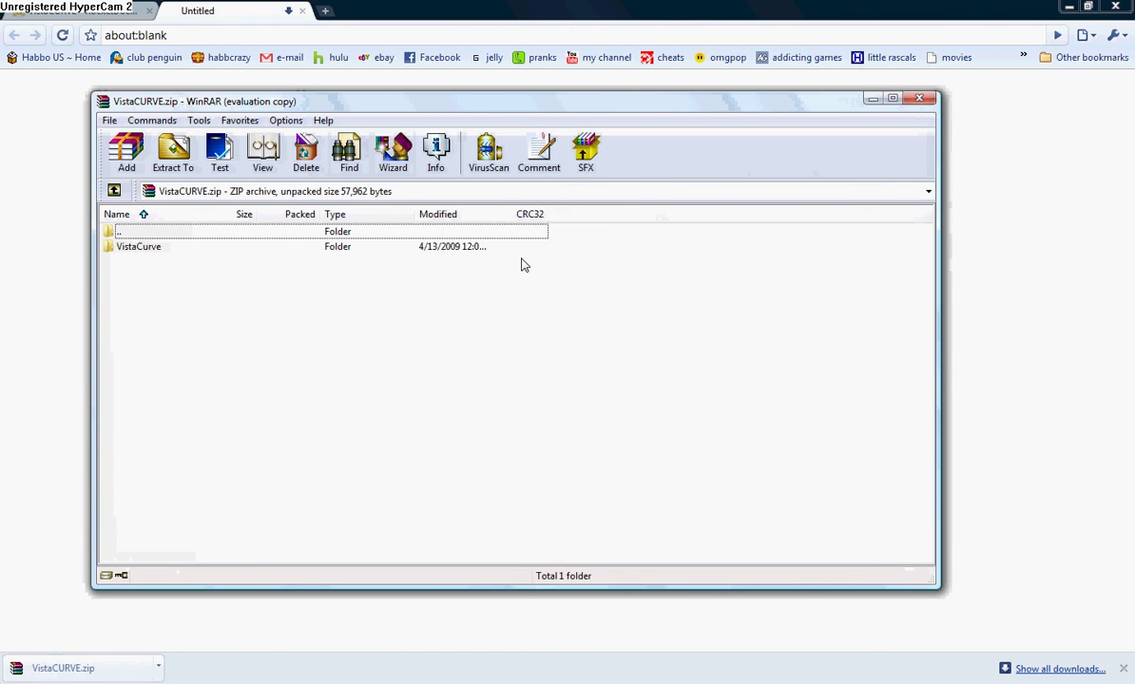
left_click(521, 251)
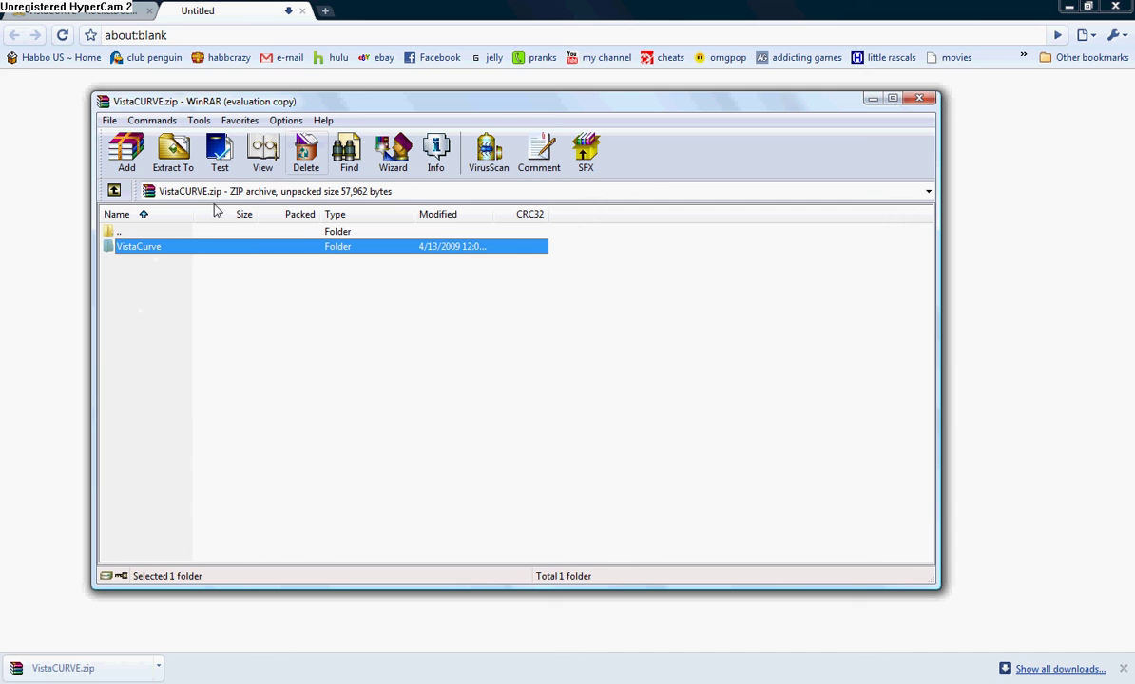
left_click(174, 157)
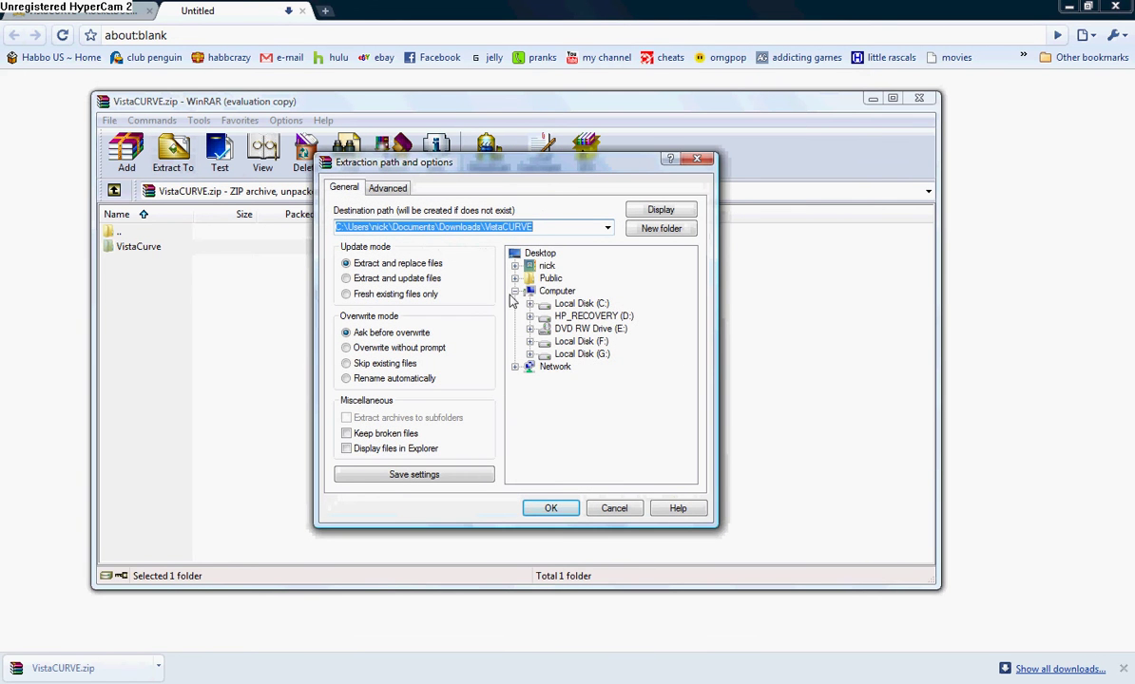
Browse the folder tree down to Local Disk (C:) > Program Files (x86).
left_click(515, 291)
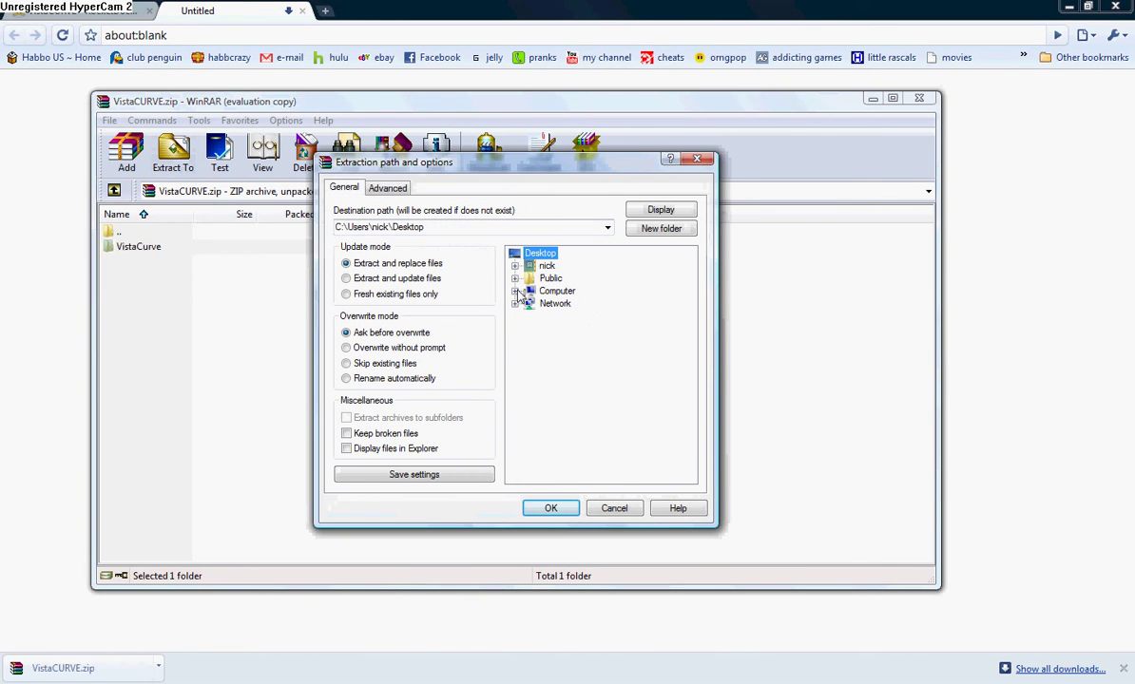
left_click(515, 291)
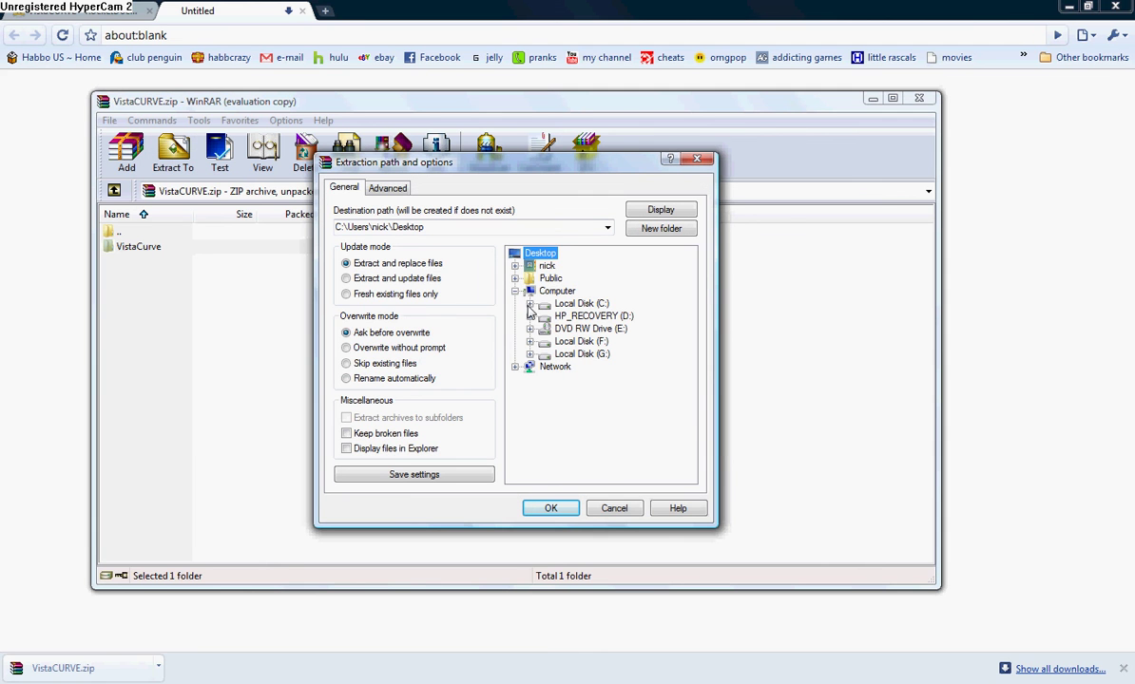
left_click(530, 304)
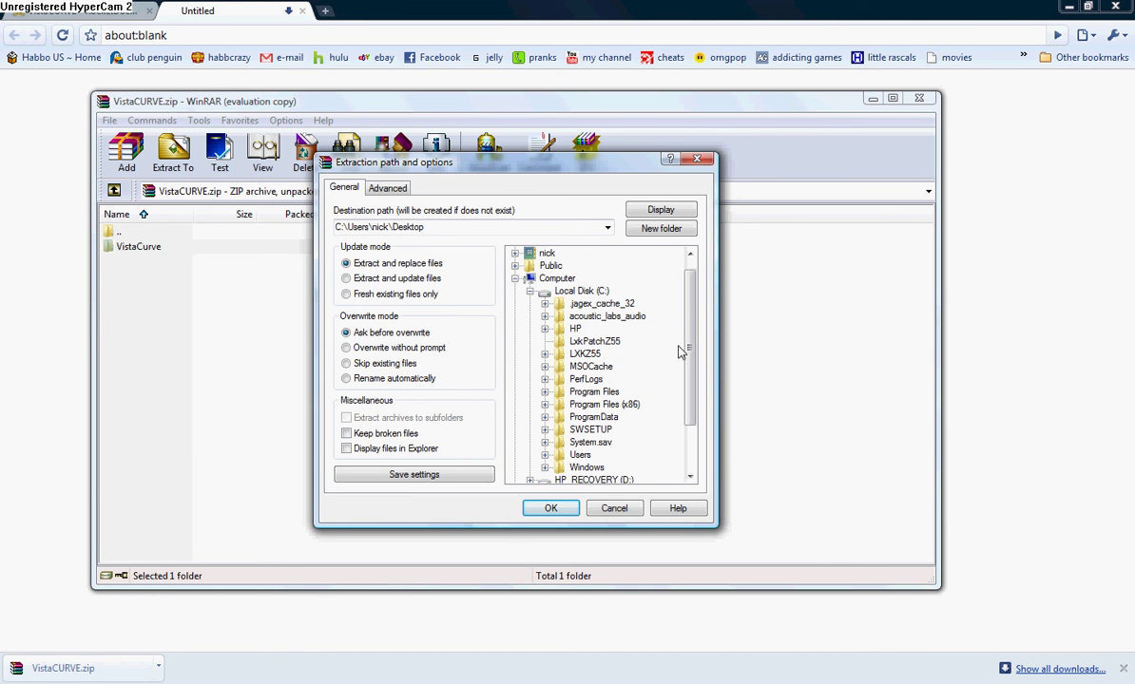
left_click_drag(688, 350, 688, 381)
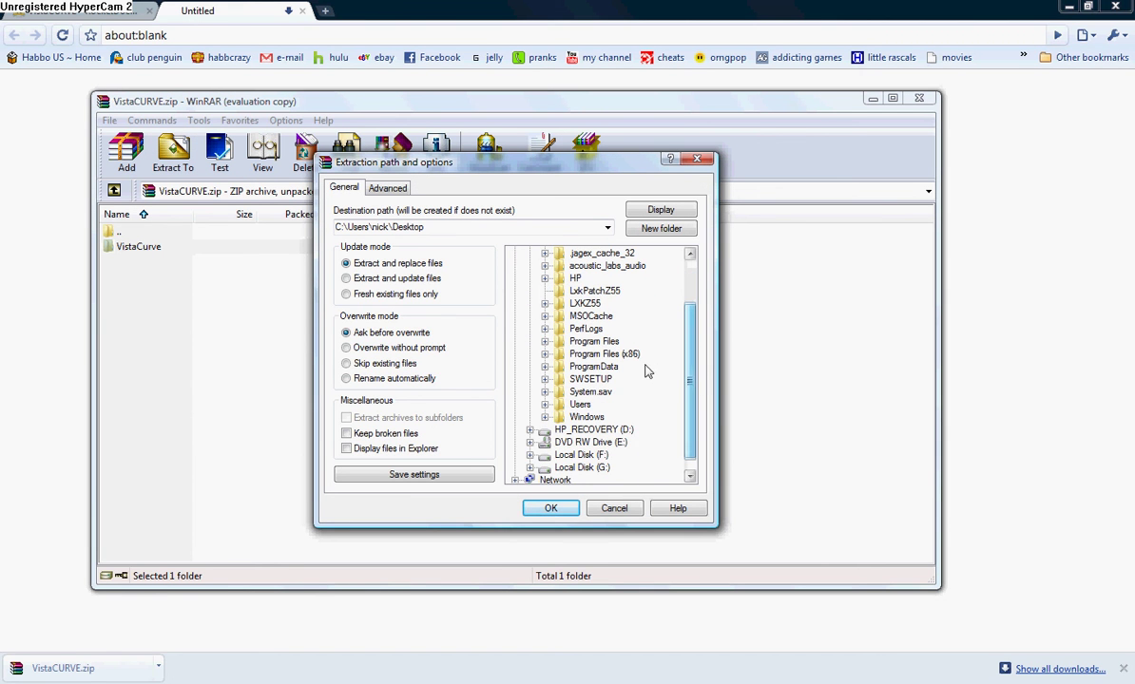
left_click(580, 359)
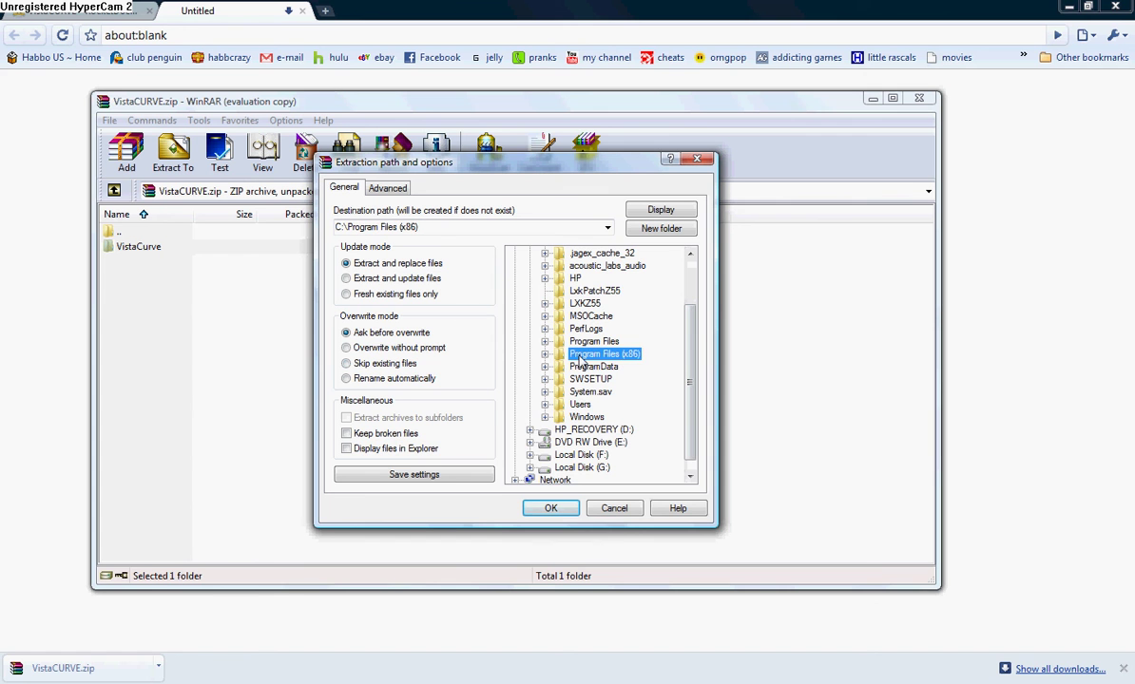
left_click(543, 354)
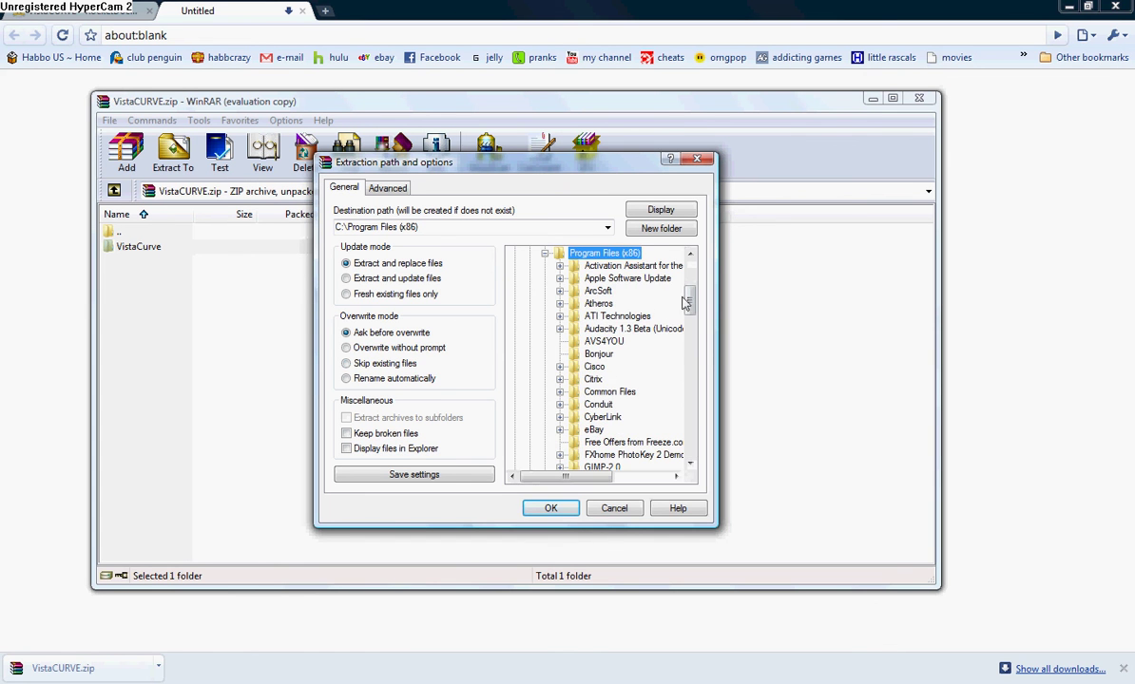
mouse_move(686, 303)
left_mouse_down()
mouse_move(704, 433)
mouse_move(694, 386)
left_mouse_up()
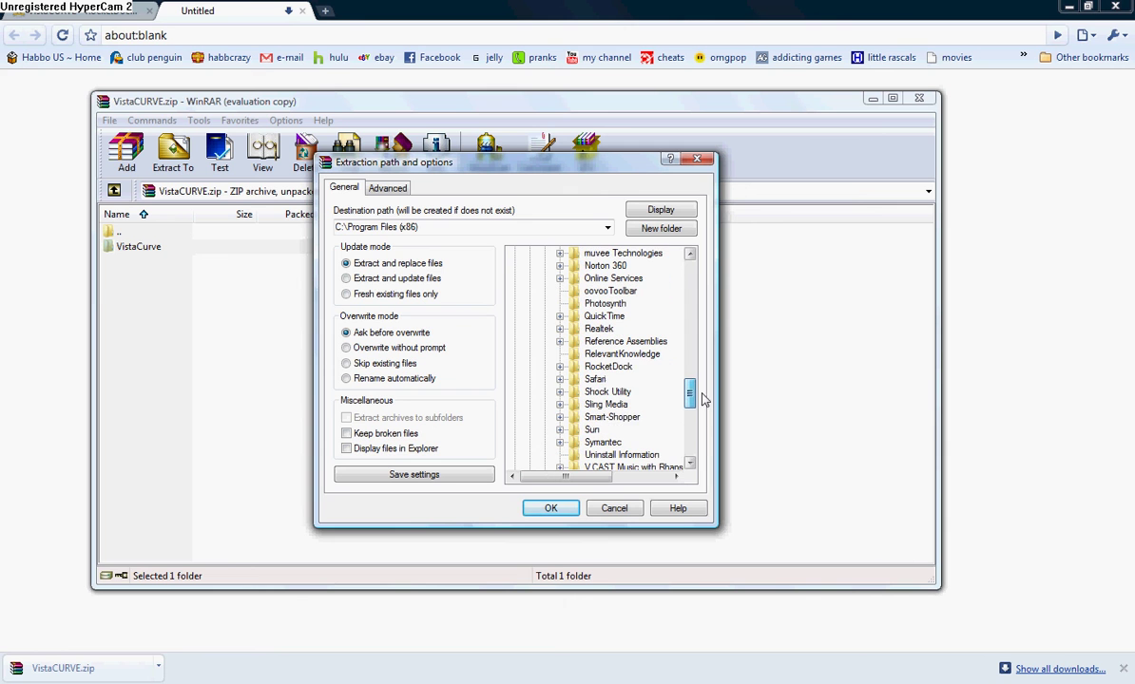
Pick RocketDock's Skins folder as the extraction destination.
left_click(559, 368)
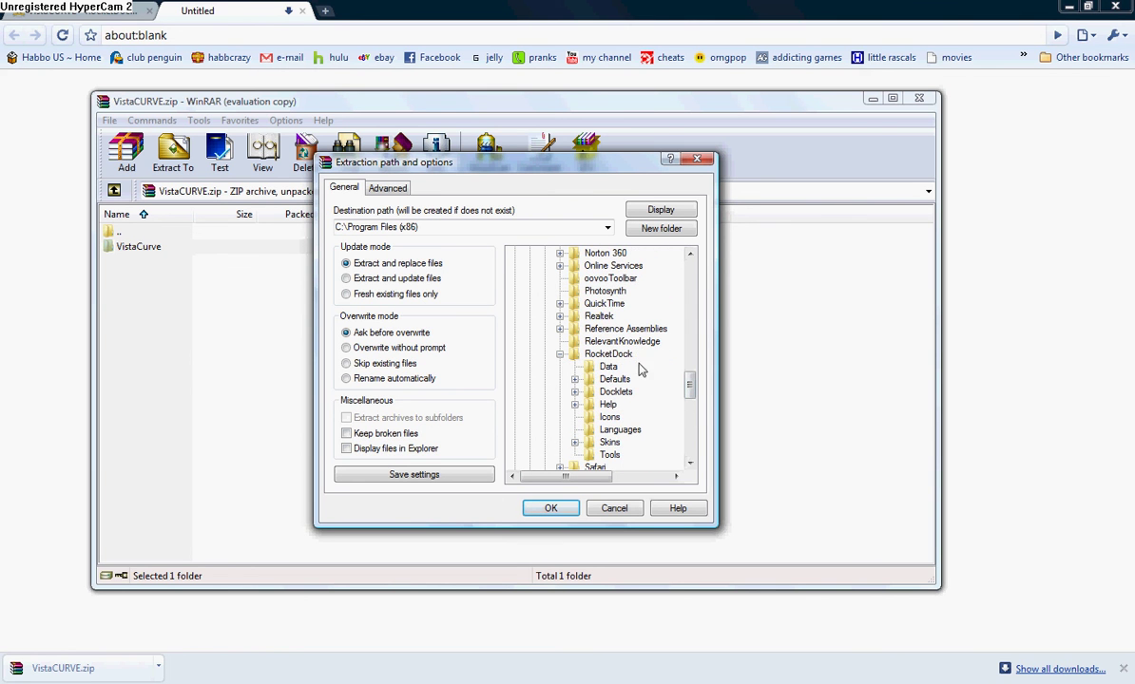
left_click(575, 443)
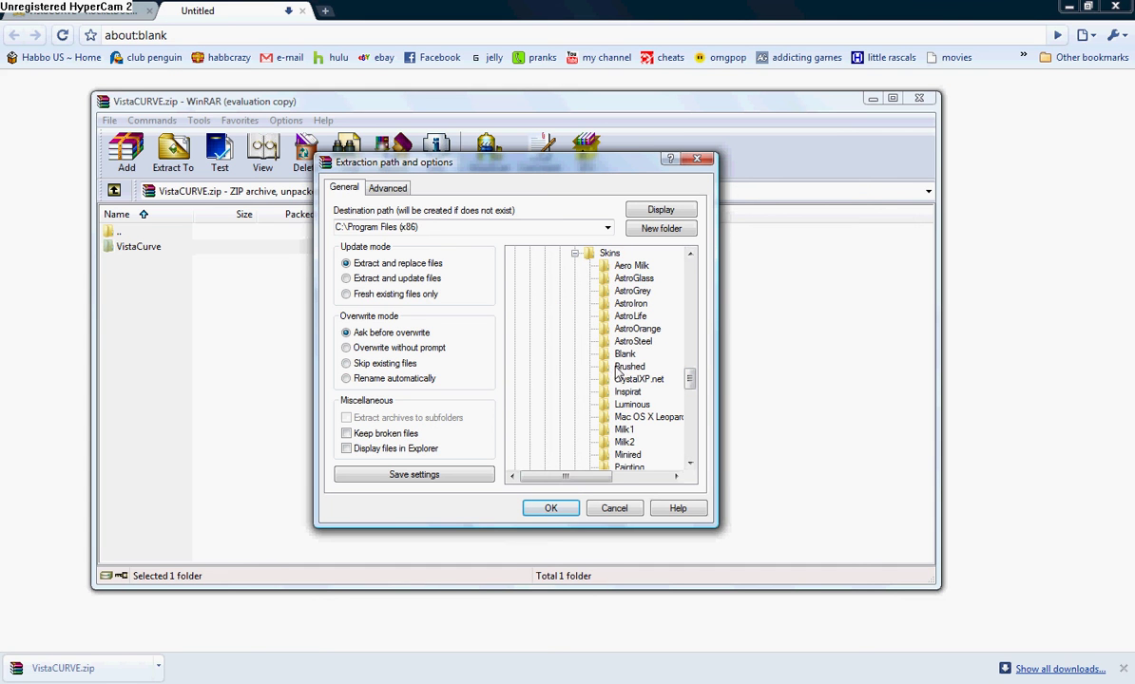
left_click(574, 255)
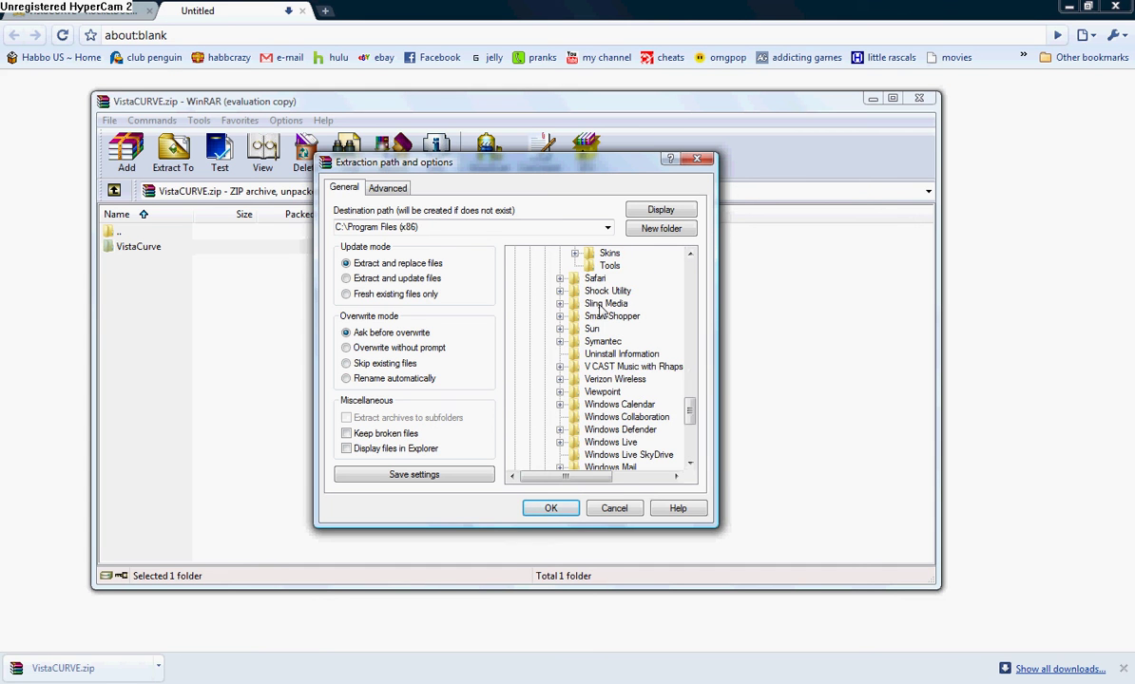
left_click(609, 254)
left_click_drag(689, 412, 689, 385)
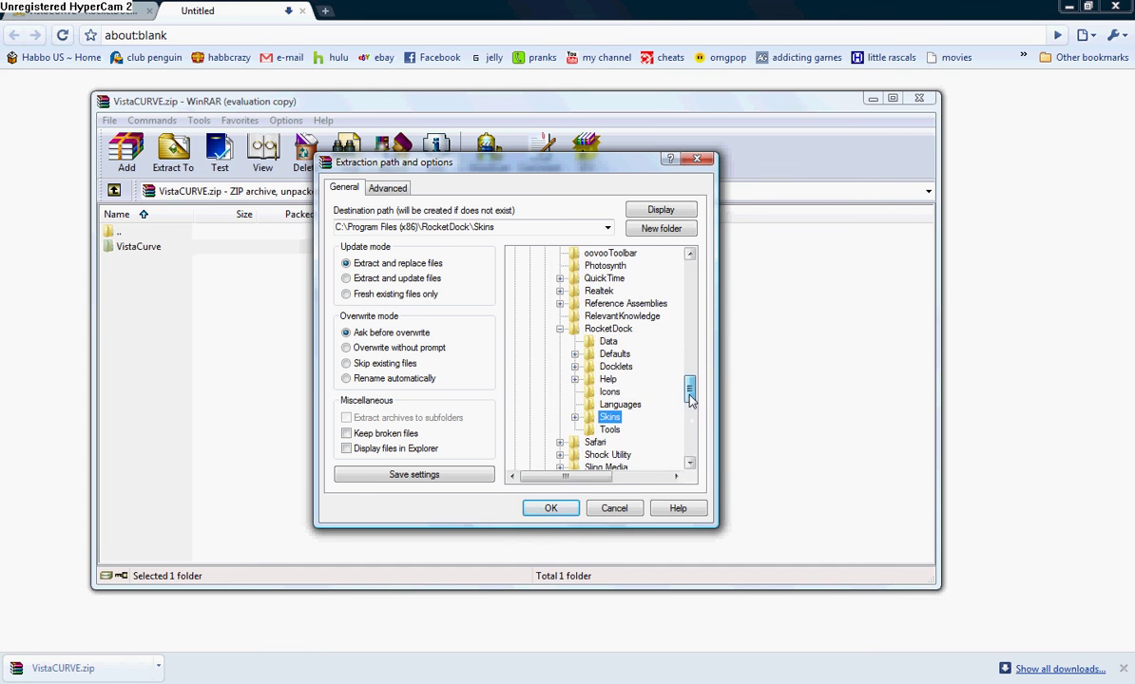
Extract VistaCurve into Skins, close WinRAR, minimise Chrome and open Dock Settings.
left_click(571, 510)
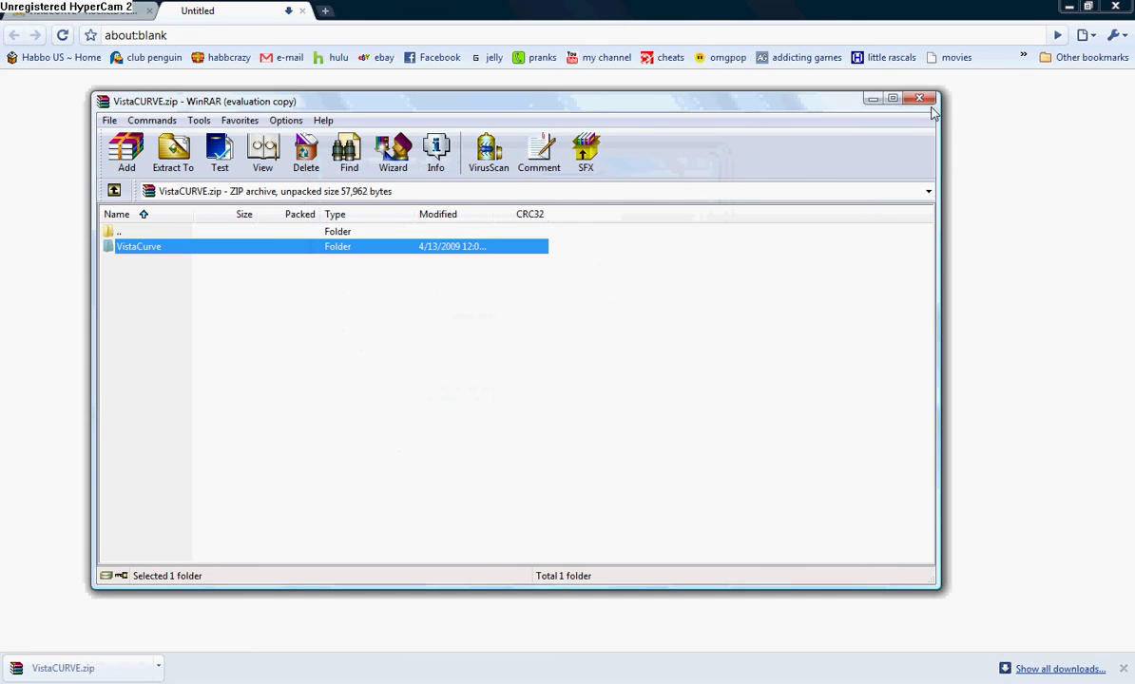
left_click(919, 99)
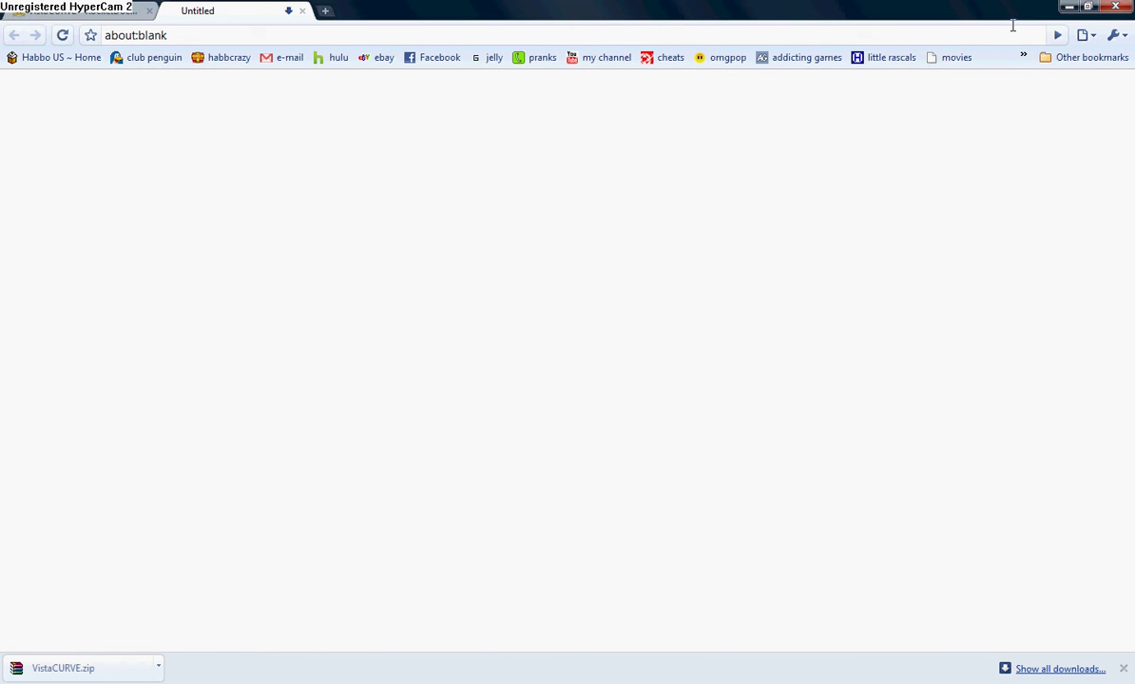
left_click(1068, 7)
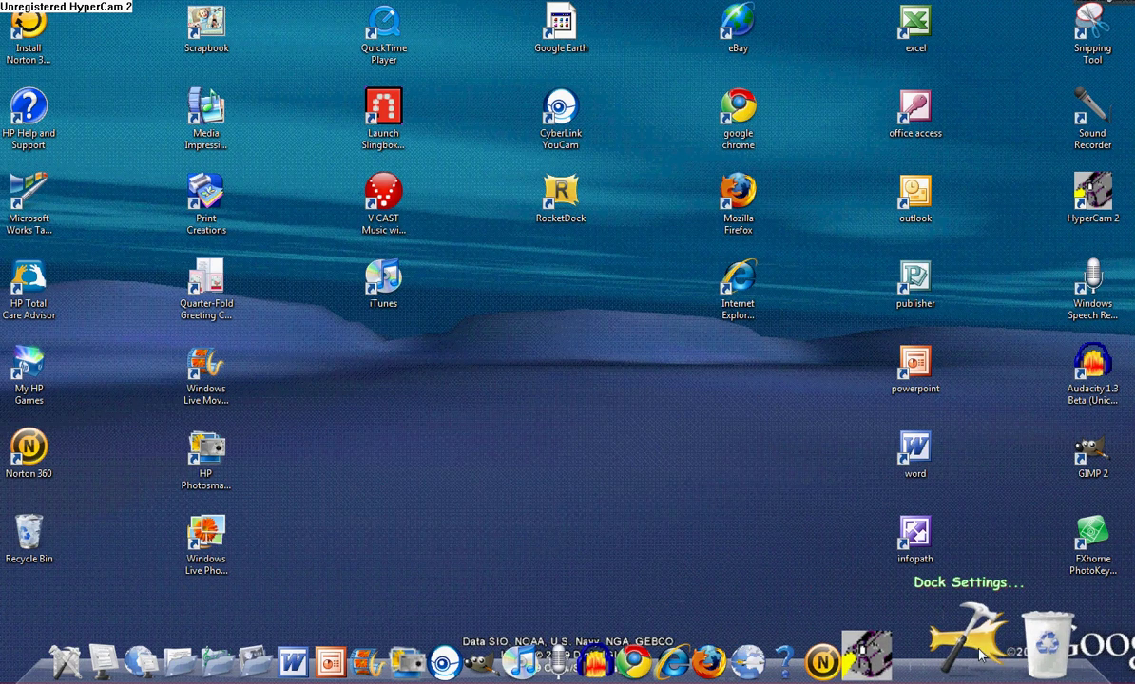
left_click(967, 634)
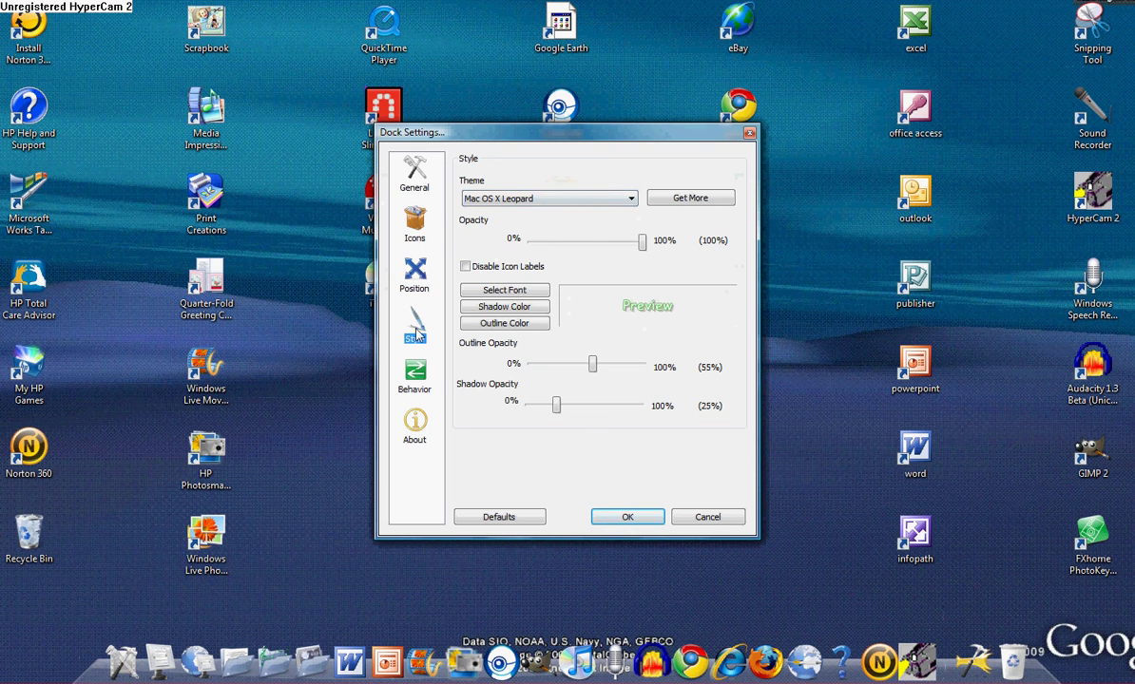
Choose VistaCurve from the Style page's Theme list and confirm with OK.
left_click(414, 181)
left_click(415, 326)
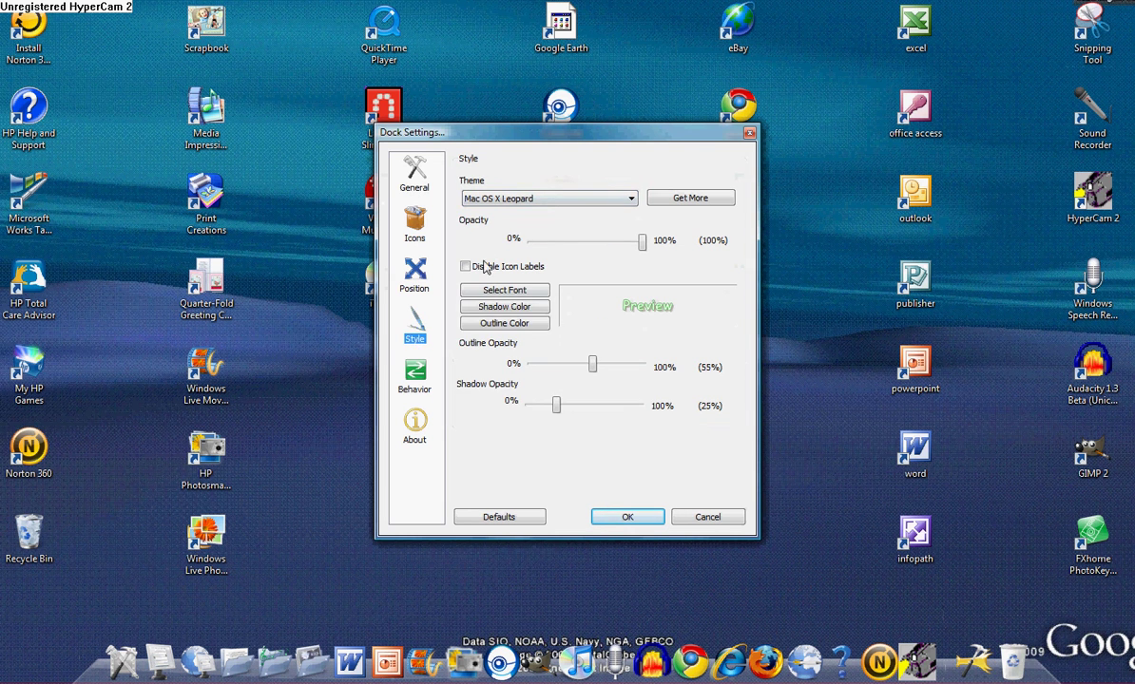
left_click(557, 200)
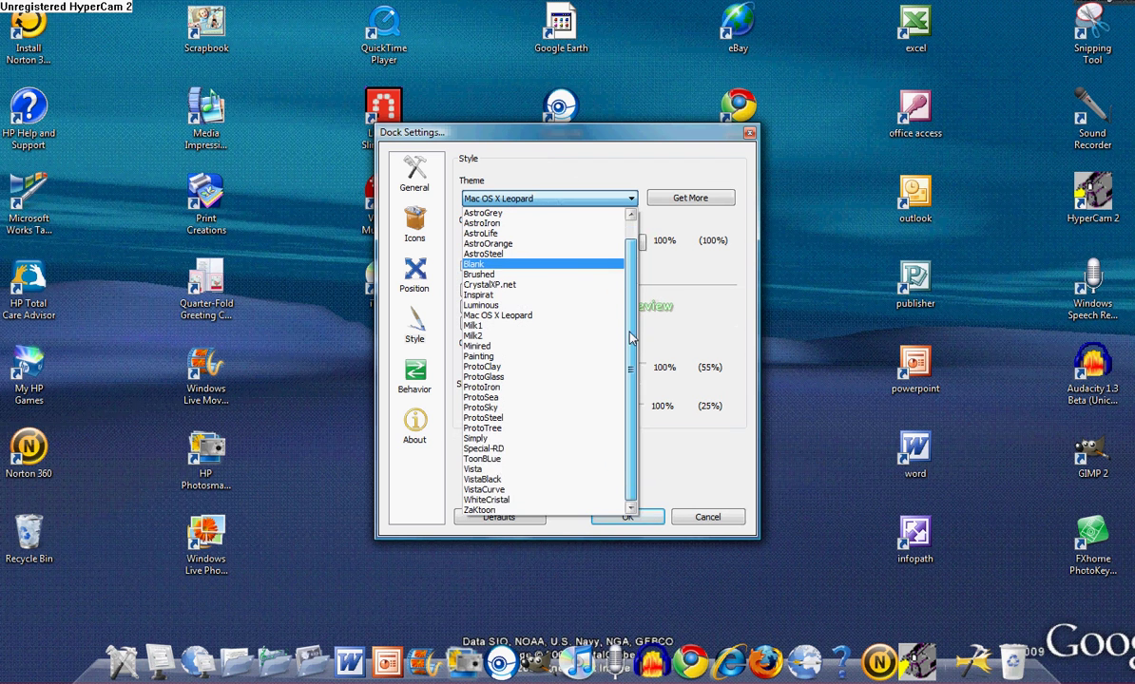
left_click(513, 490)
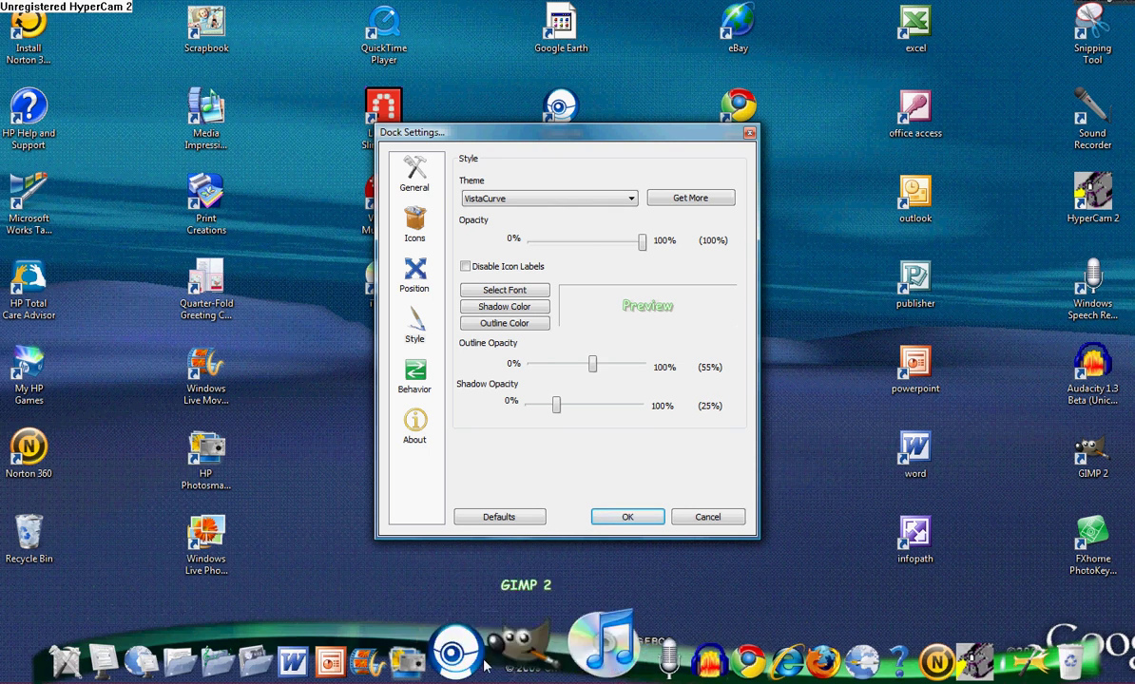
left_click(625, 517)
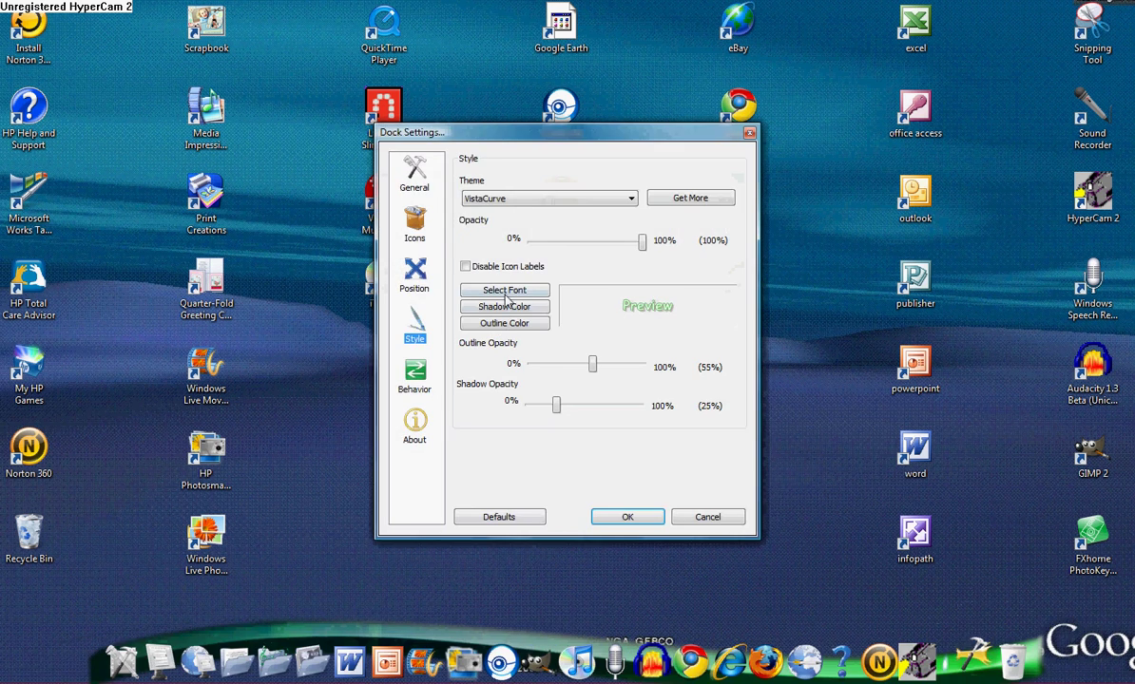
Pick Mac OS X Leopard in the Theme dropdown, after briefly trying Milk1, and confirm.
left_click(485, 198)
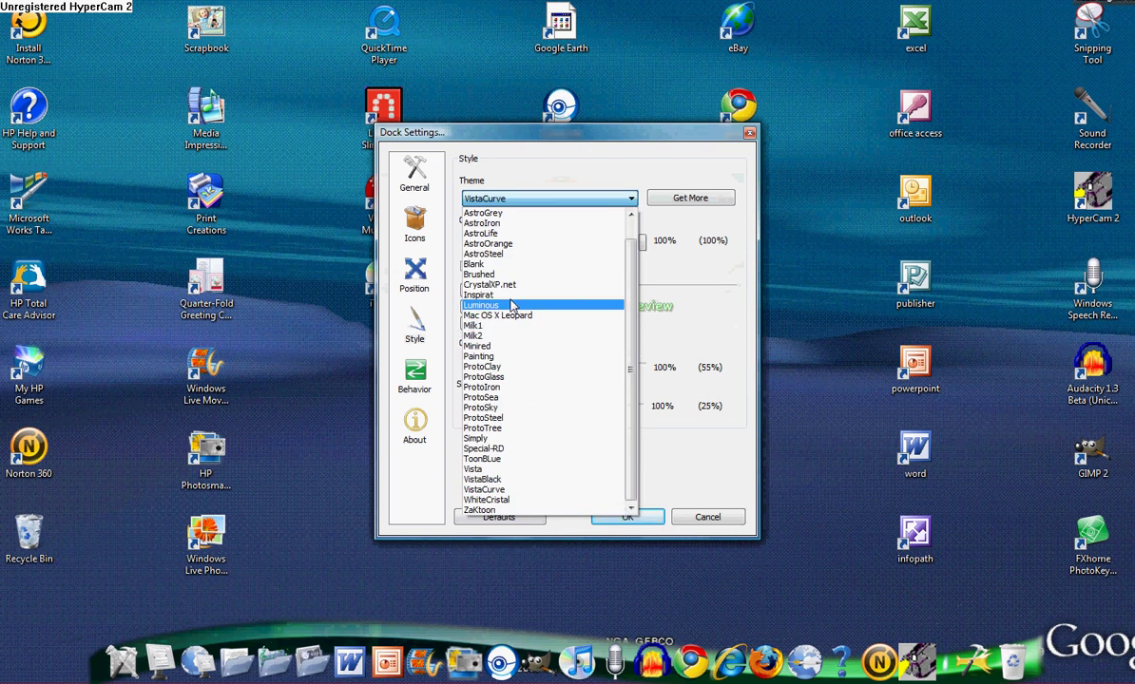
left_click(476, 300)
left_click(559, 203)
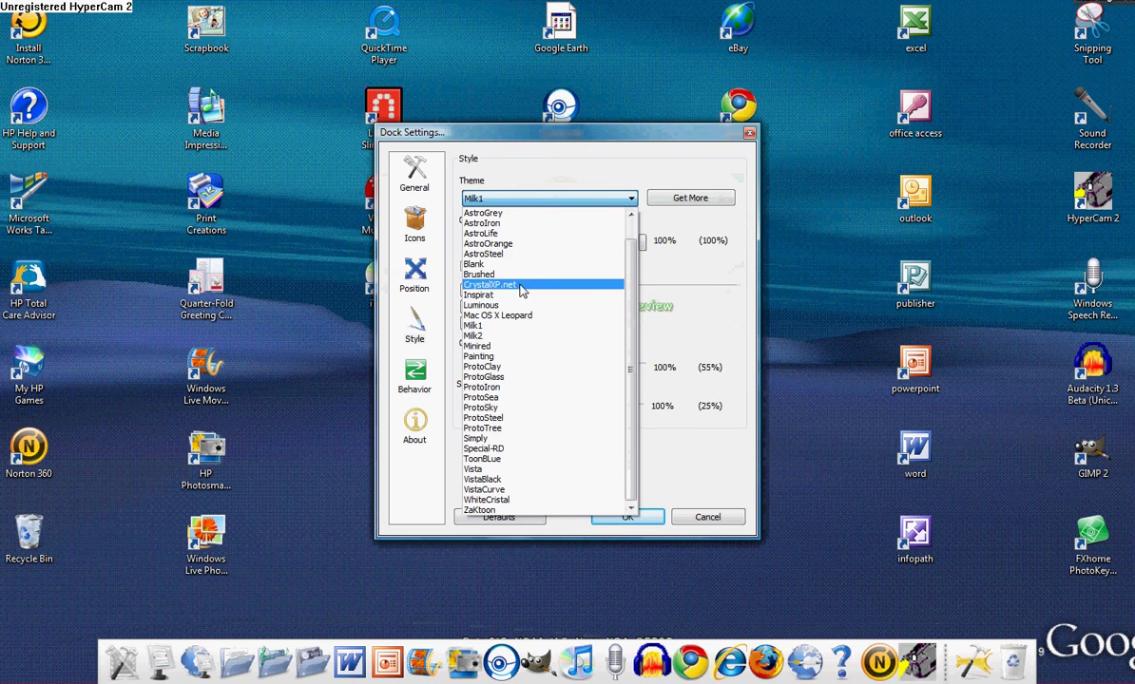
left_click(494, 314)
left_click(602, 522)
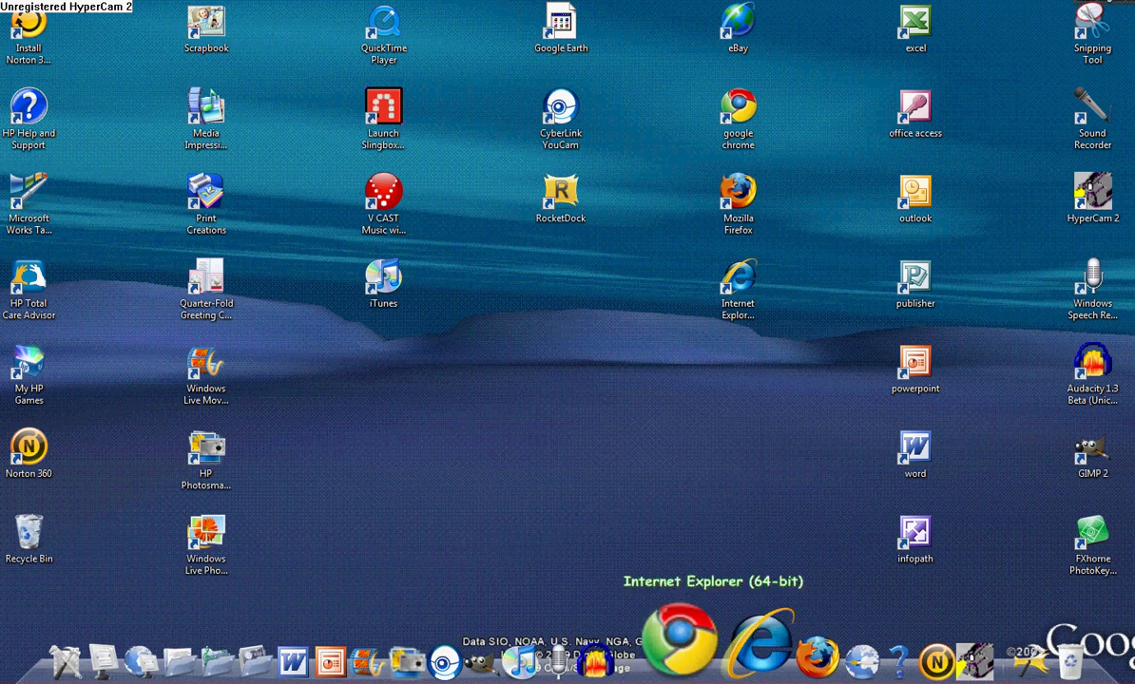
left_click_drag(497, 326, 619, 409)
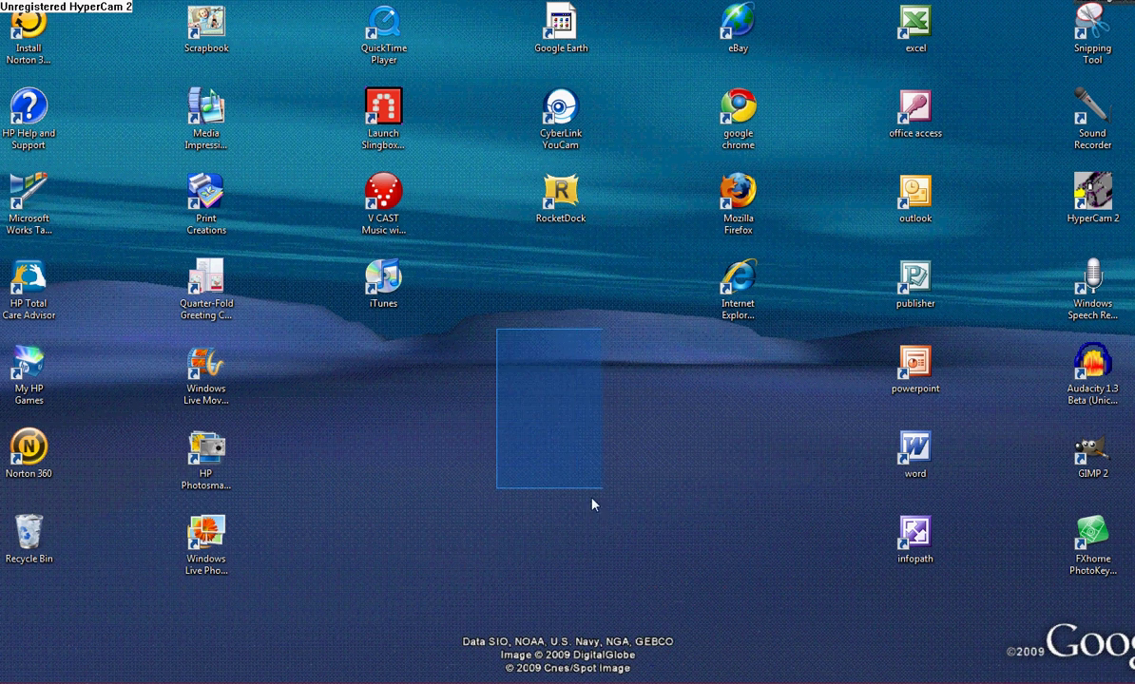